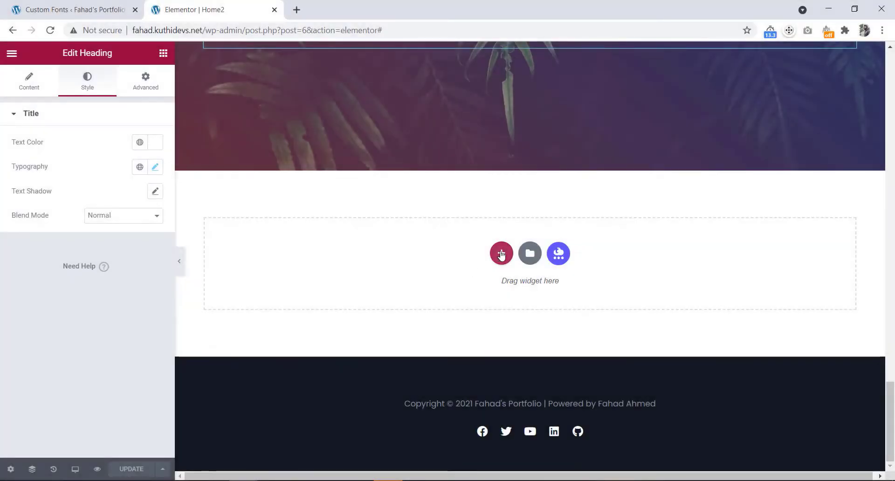
Add a new single-column section below the hero banner
{"action": "left_click", "coordinate": [499, 253]}
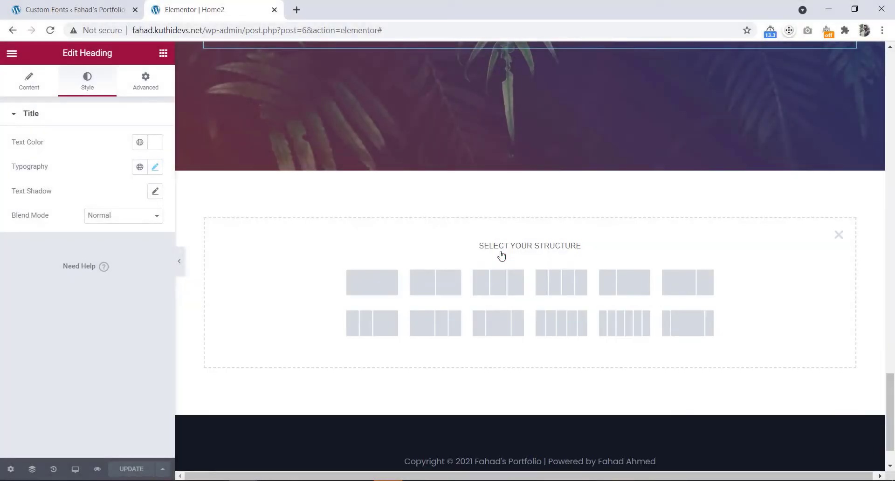
{"action": "left_click", "coordinate": [382, 282]}
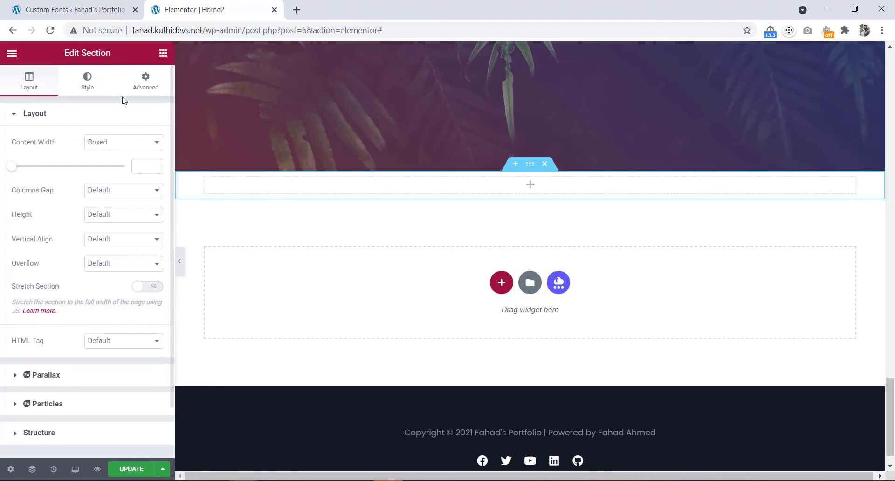
Unlink the section padding and set both top and bottom padding to 100 px
{"action": "left_click", "coordinate": [145, 82]}
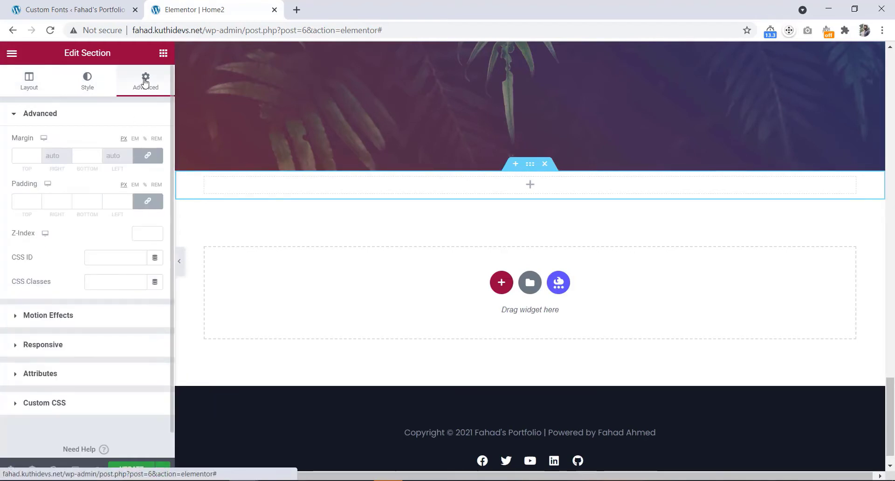
{"action": "left_click", "coordinate": [148, 202]}
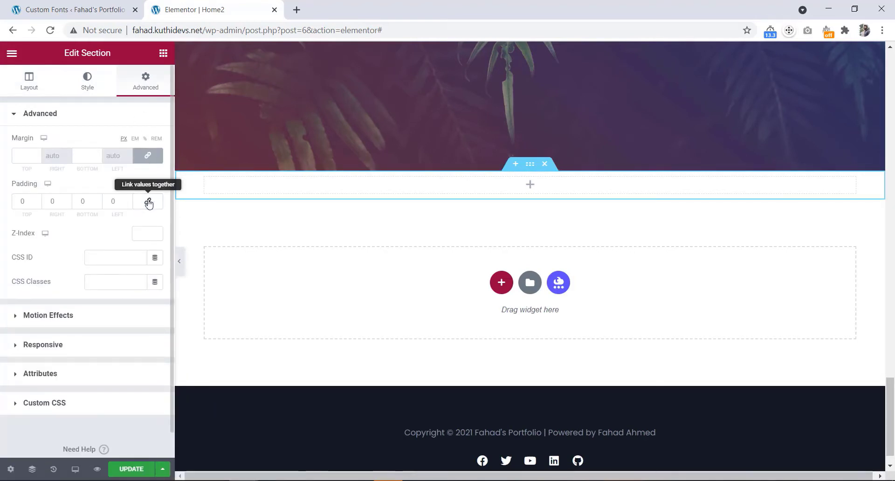
{"action": "left_click", "coordinate": [19, 201]}
{"action": "type", "text": "10"}
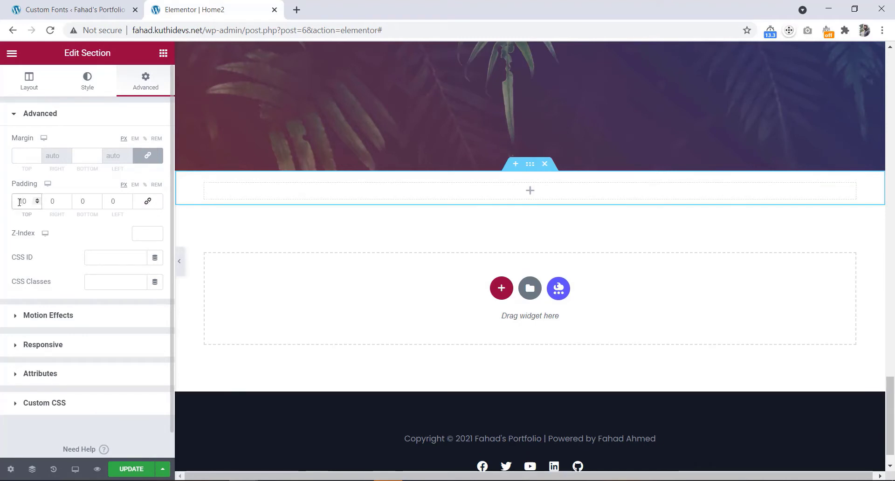
{"action": "type", "text": "0"}
{"action": "left_click", "coordinate": [80, 202]}
{"action": "type", "text": "10"}
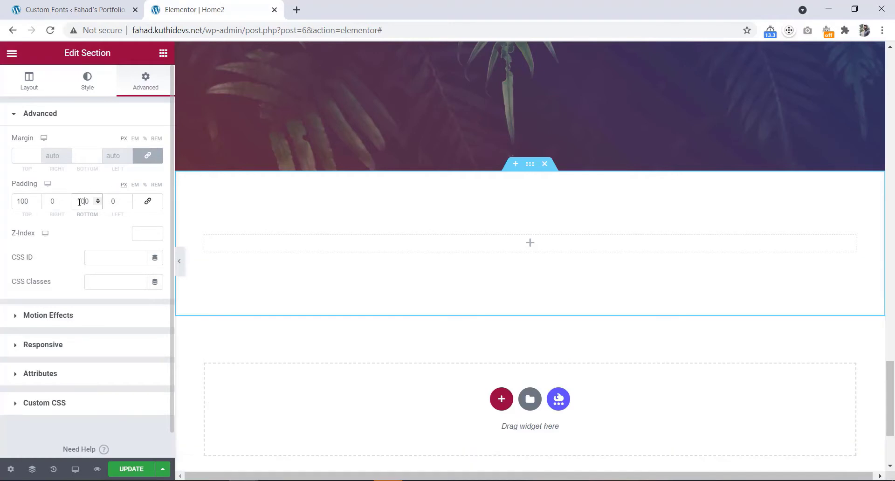
{"action": "left_click", "coordinate": [163, 53]}
Drop an Inner Section into the section and duplicate a column to get three columns
{"action": "left_click_drag", "start_coordinate": [43, 169], "coordinate": [280, 243]}
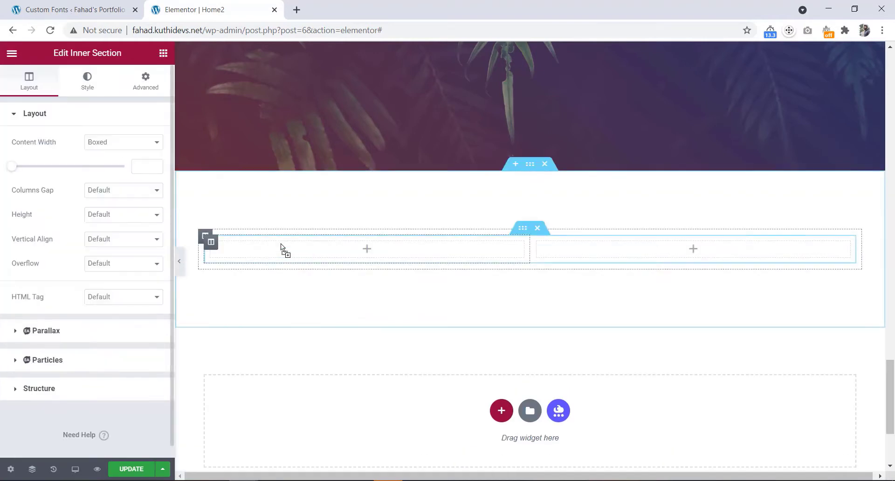
{"action": "right_click", "coordinate": [534, 245]}
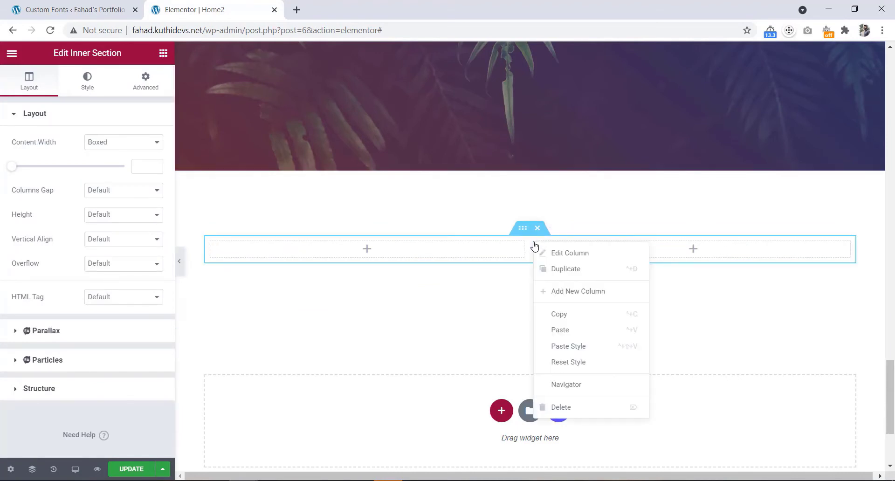
{"action": "left_click", "coordinate": [555, 272]}
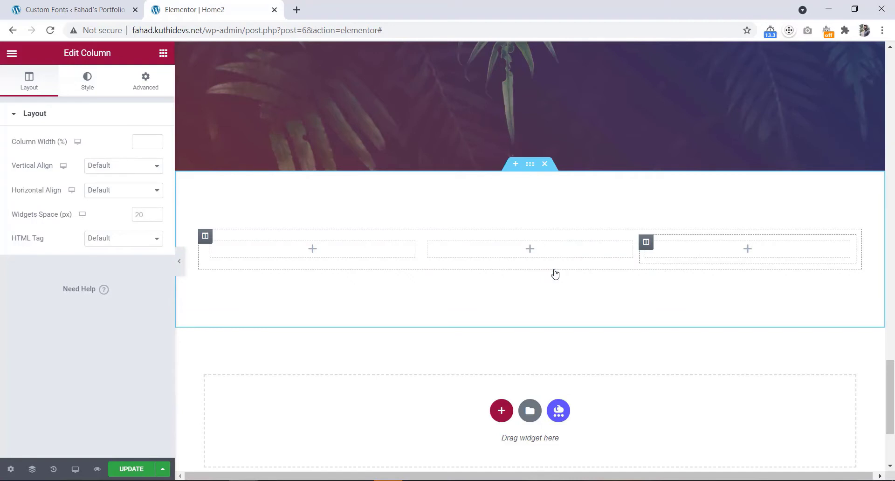
{"action": "left_click", "coordinate": [163, 54]}
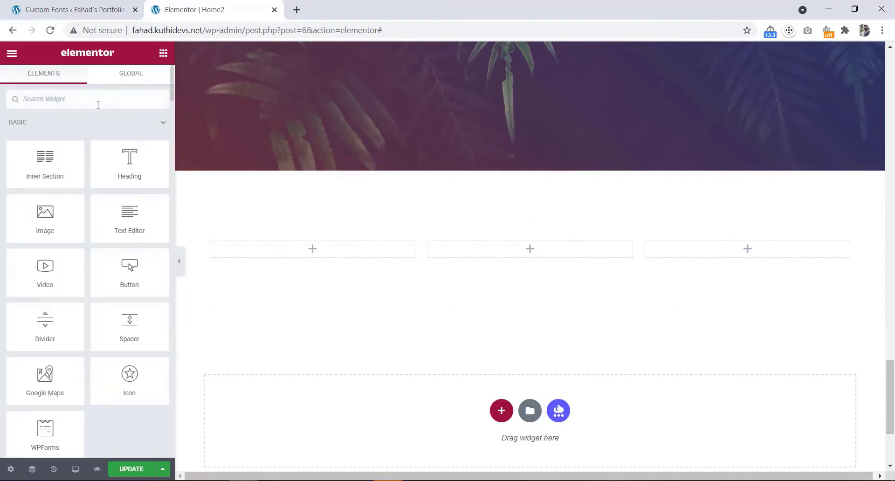
Place a Flip Box in the first column and replace its front star icon with Lightbulb
{"action": "type", "text": "flip"}
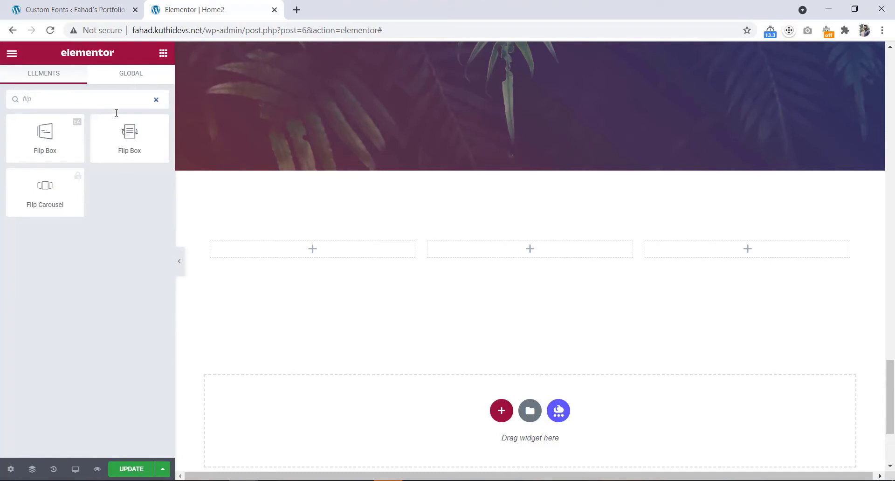
{"action": "left_click_drag", "start_coordinate": [130, 135], "coordinate": [293, 244]}
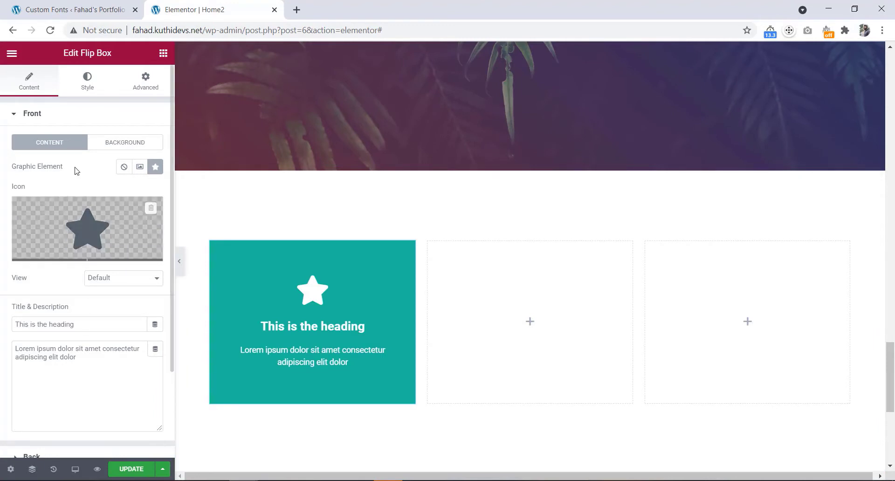
{"action": "left_click", "coordinate": [58, 122]}
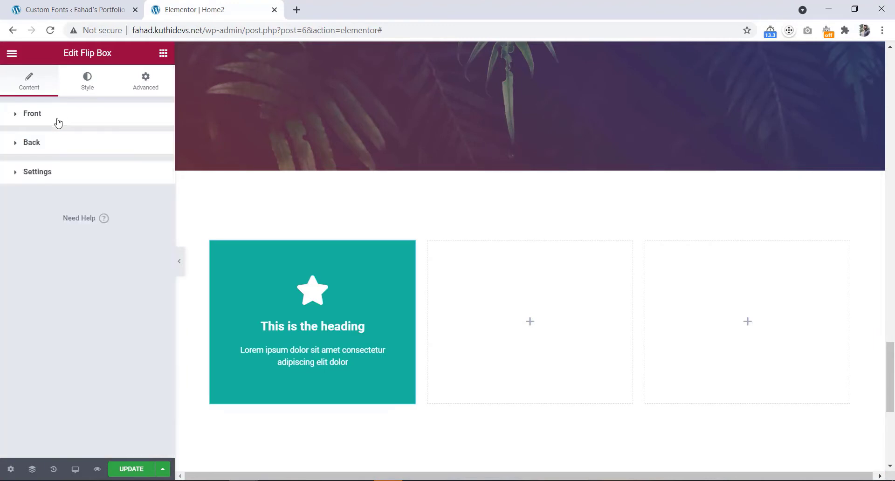
{"action": "left_click", "coordinate": [54, 112]}
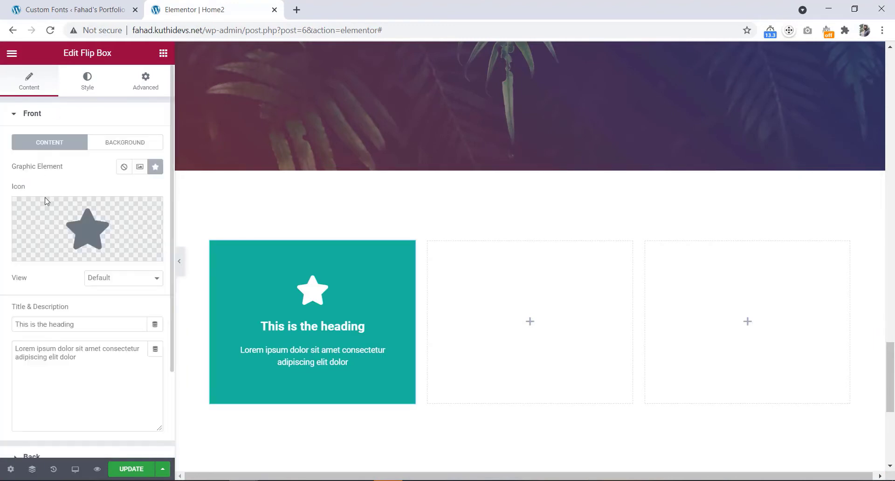
{"action": "left_click", "coordinate": [92, 226]}
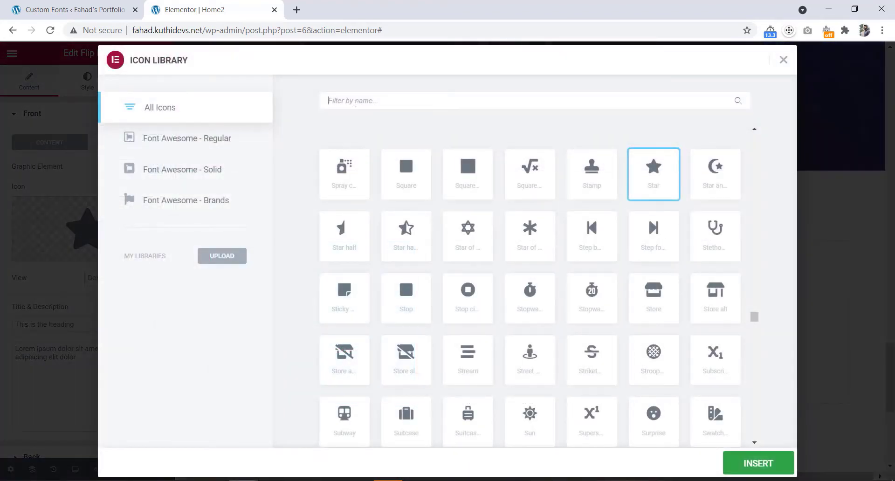
{"action": "type", "text": "light"}
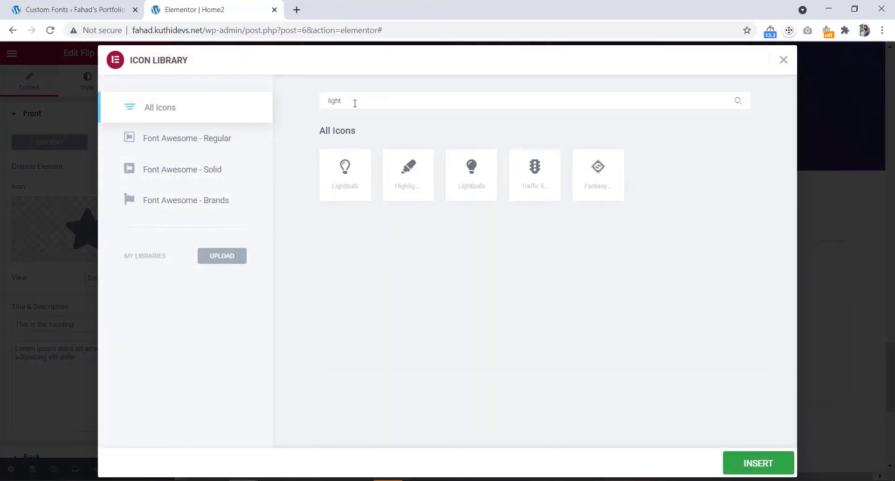
{"action": "left_click", "coordinate": [343, 175]}
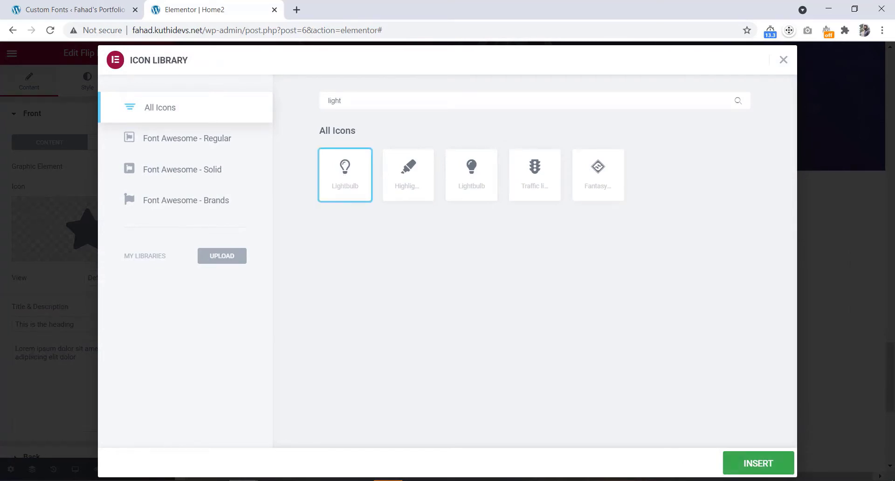
{"action": "left_click", "coordinate": [759, 465]}
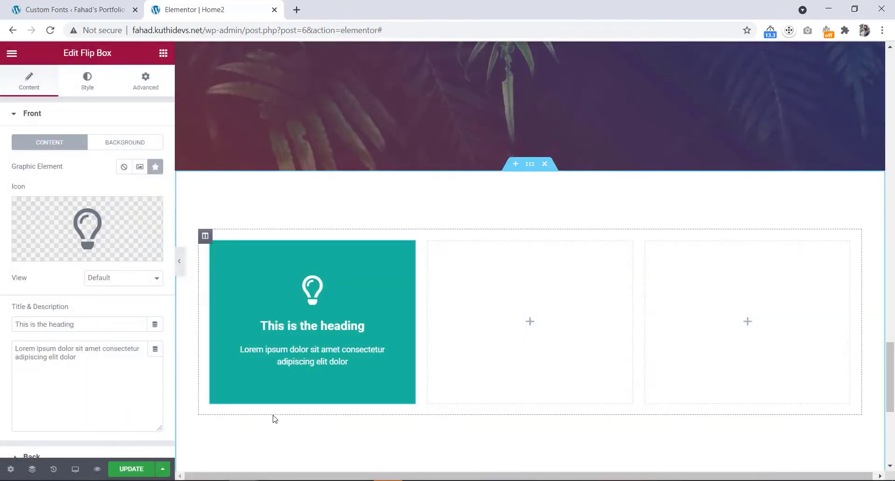
Change the front title to 'Design' and paste in the new description text
{"action": "left_click_drag", "start_coordinate": [81, 324], "coordinate": [7, 323]}
{"action": "type", "text": "Design"}
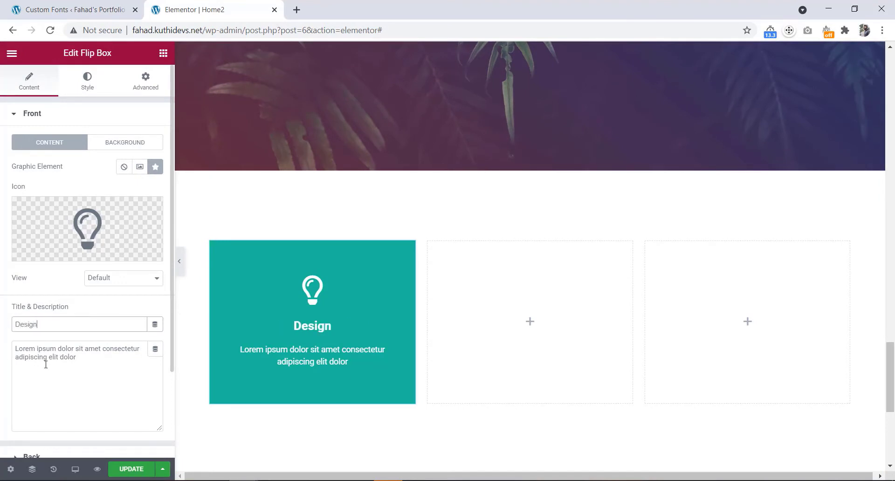
{"action": "left_click_drag", "start_coordinate": [89, 360], "coordinate": [13, 347]}
{"action": "type", "text": "We take care of everything behind the design to make it work flawlessly. If you want a standalone website or a horizontal portal"}
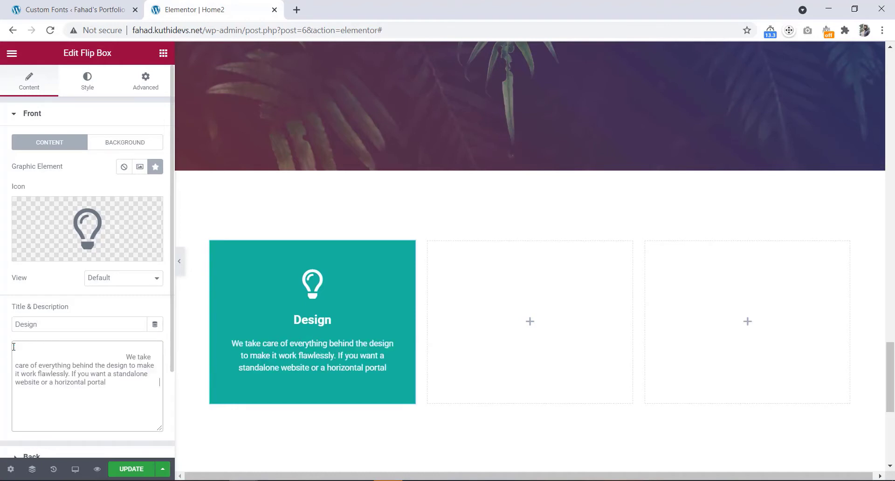
Give the front side a classic white (#FFFFFF) background
{"action": "left_click", "coordinate": [109, 145]}
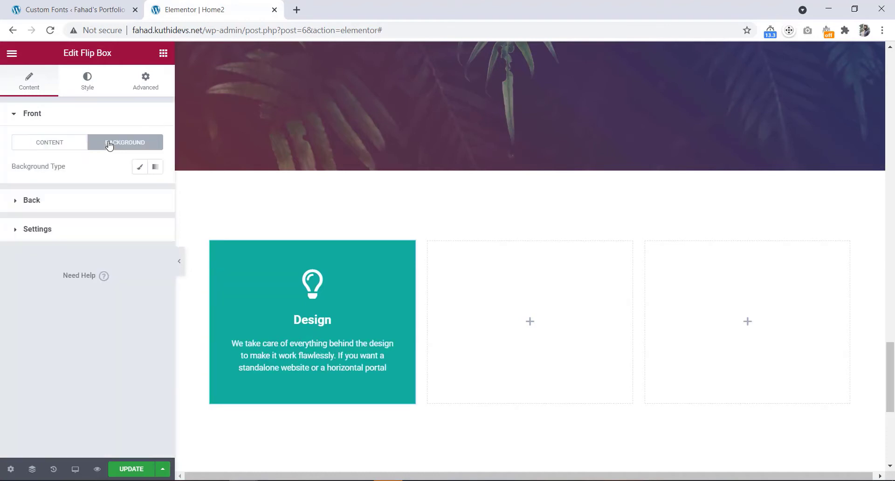
{"action": "left_click", "coordinate": [138, 168]}
{"action": "left_click", "coordinate": [156, 191]}
{"action": "left_click_drag", "start_coordinate": [54, 247], "coordinate": [5, 226]}
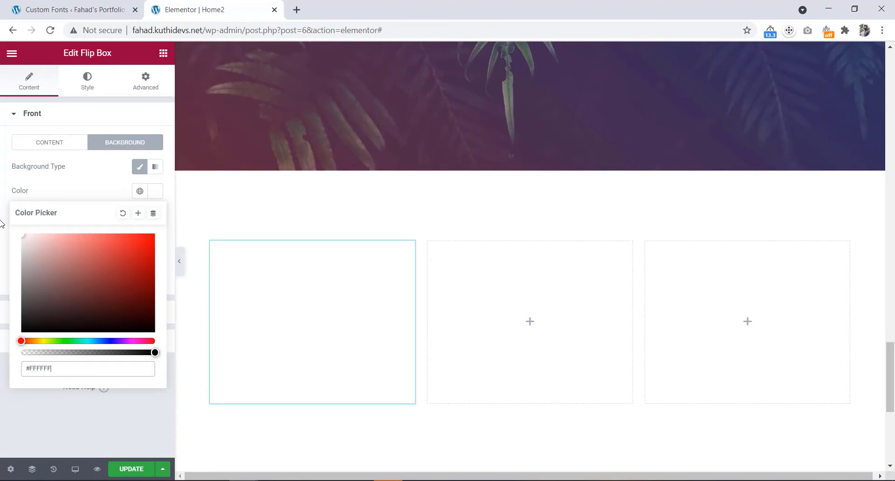
{"action": "left_click", "coordinate": [117, 188]}
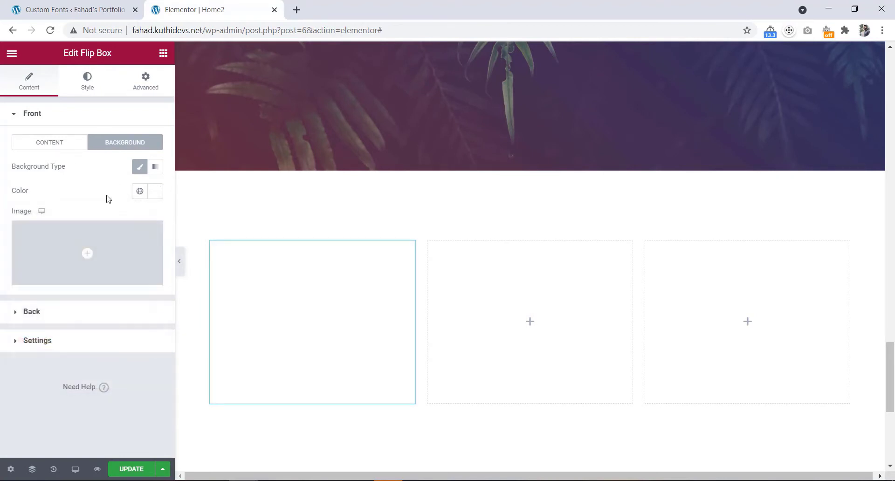
Set the back title to 'Design', delete its description, and change the button text to 'Contact Us'
{"action": "left_click", "coordinate": [63, 322]}
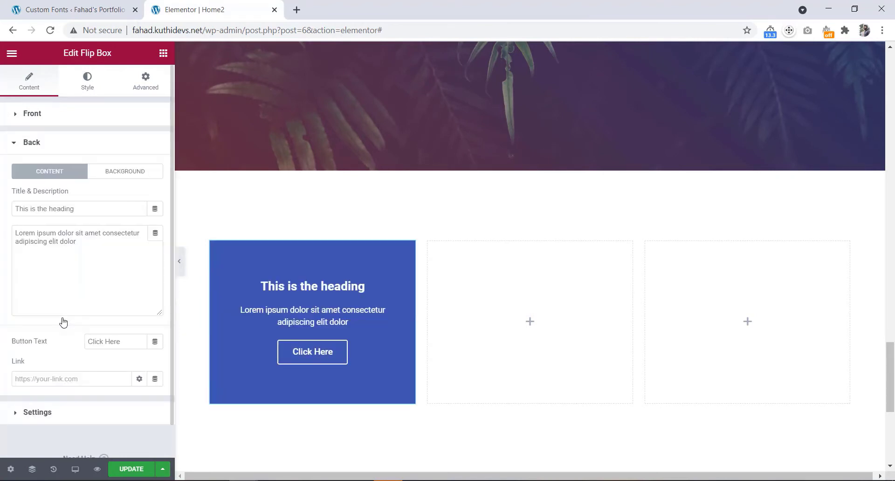
{"action": "left_click_drag", "start_coordinate": [88, 212], "coordinate": [7, 214]}
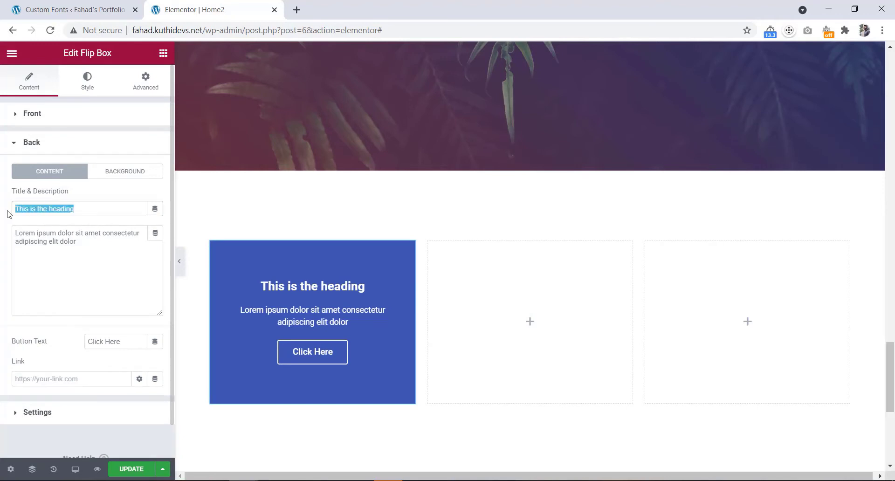
{"action": "type", "text": "Design"}
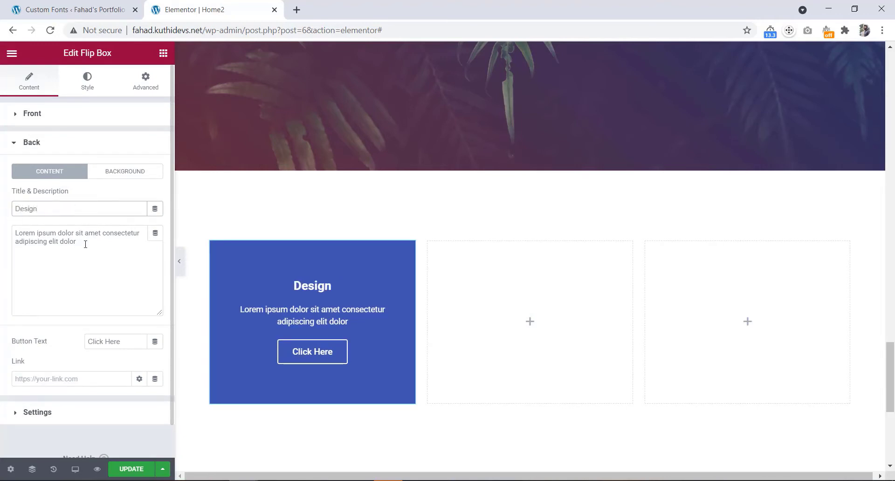
{"action": "left_click_drag", "start_coordinate": [86, 243], "coordinate": [11, 235]}
{"action": "key", "text": "BackSpace"}
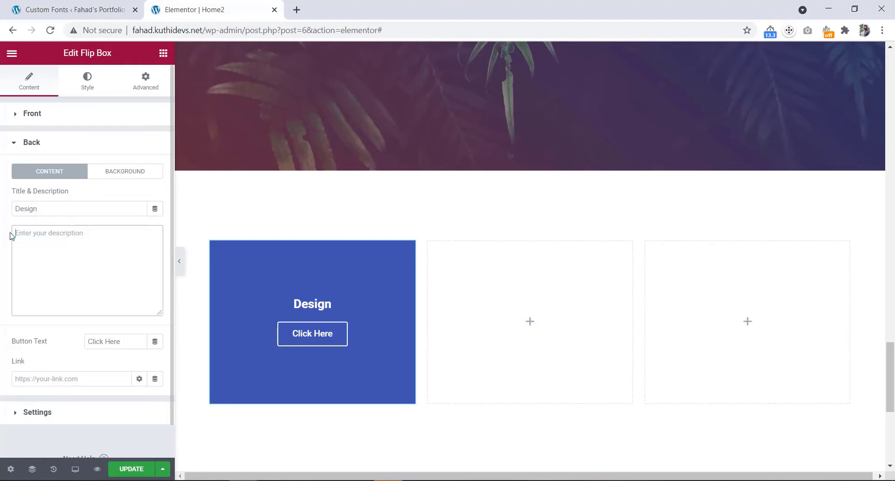
{"action": "left_click_drag", "start_coordinate": [126, 343], "coordinate": [82, 346]}
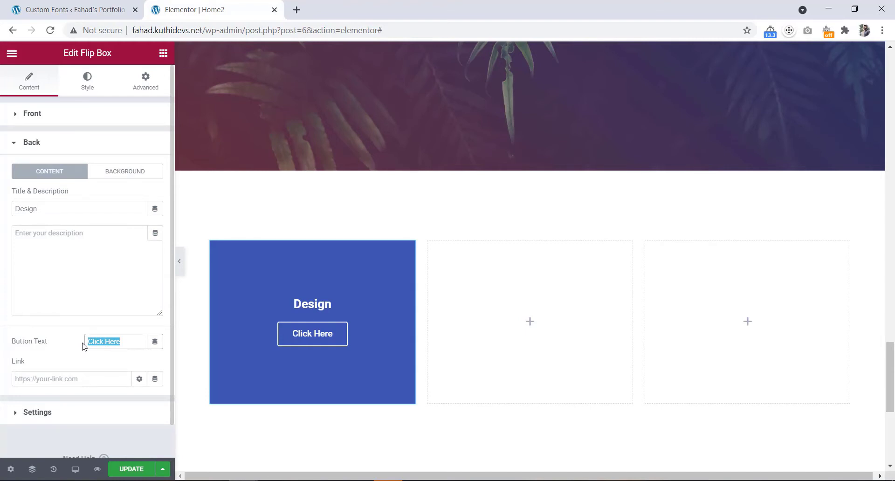
{"action": "type", "text": "Conta"}
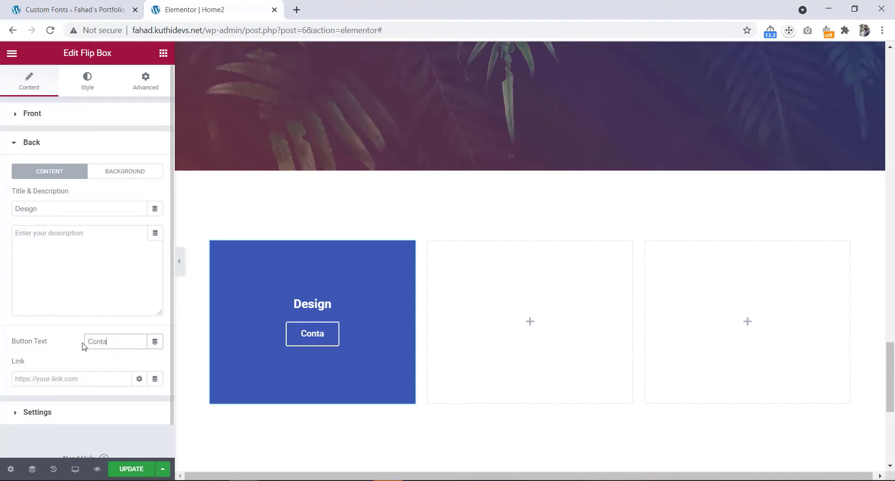
{"action": "type", "text": "ct Us"}
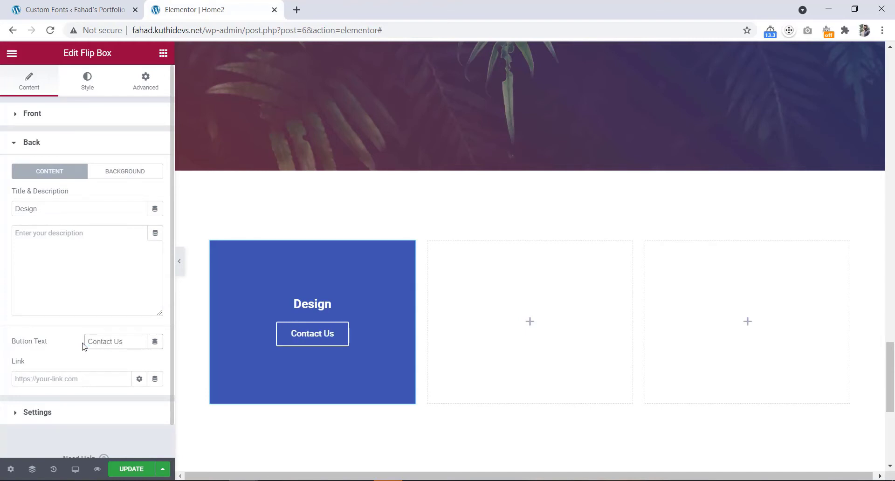
Set the palm-leaf photo from the Media Library as the back side's classic background
{"action": "left_click", "coordinate": [123, 176]}
{"action": "left_click", "coordinate": [143, 199]}
{"action": "left_click", "coordinate": [118, 279]}
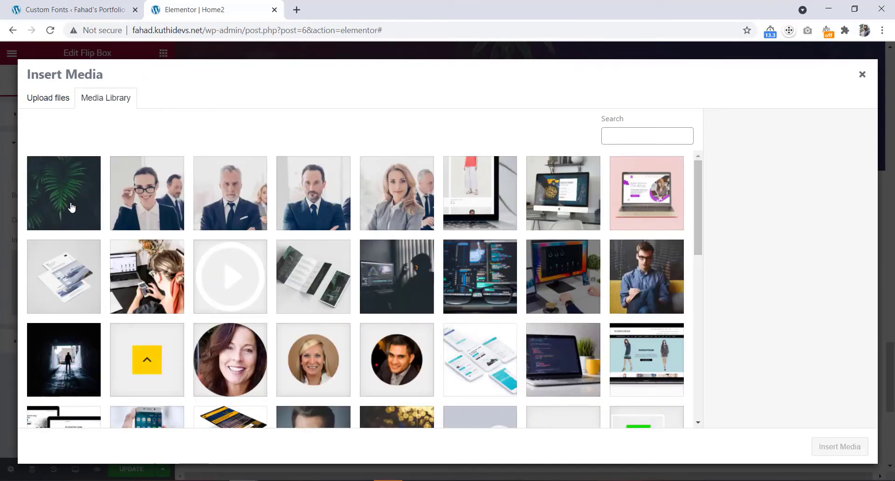
{"action": "left_click", "coordinate": [70, 202]}
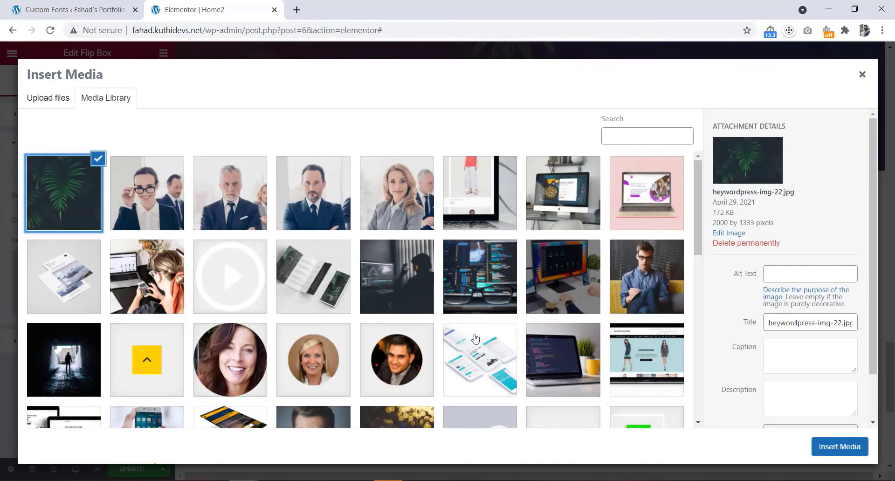
{"action": "left_click", "coordinate": [820, 445]}
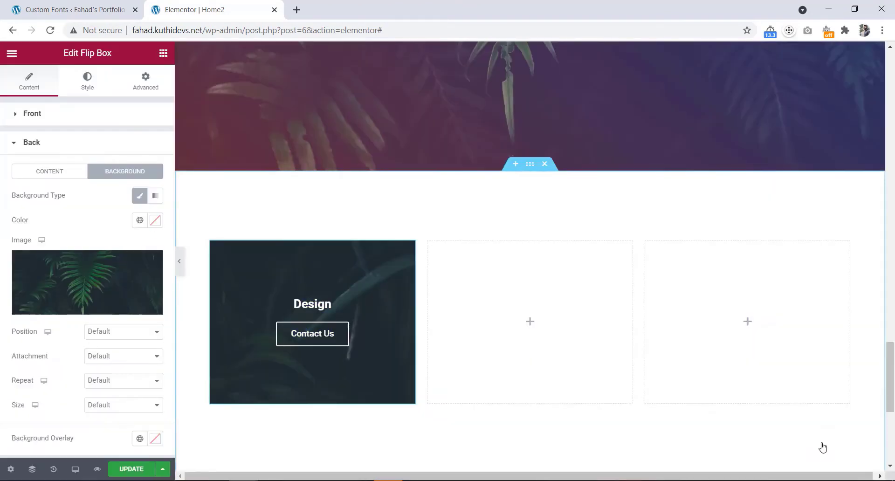
Set the back background image to Center Center, No-repeat and Cover
{"action": "left_click", "coordinate": [108, 333]}
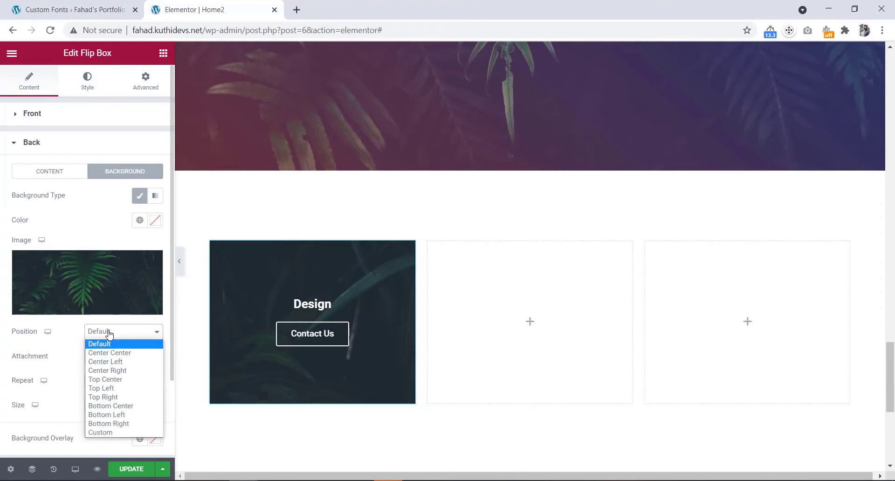
{"action": "left_click", "coordinate": [111, 352]}
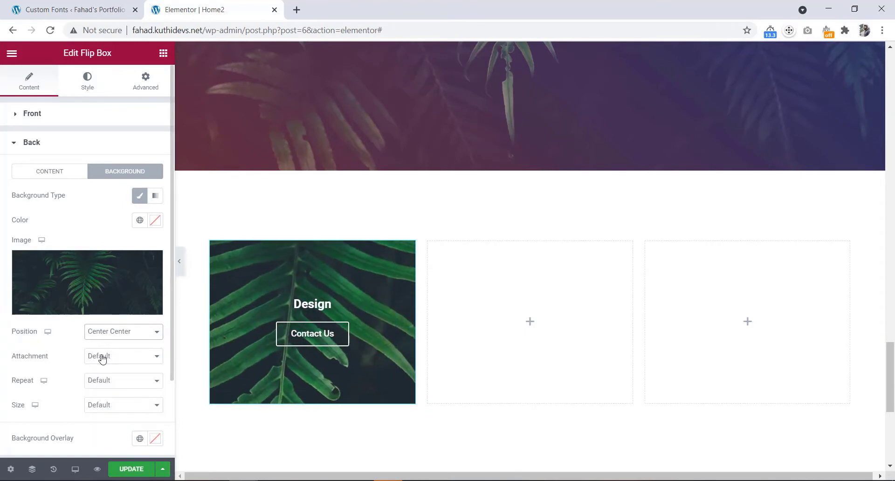
{"action": "left_click", "coordinate": [104, 358]}
{"action": "left_click", "coordinate": [106, 368]}
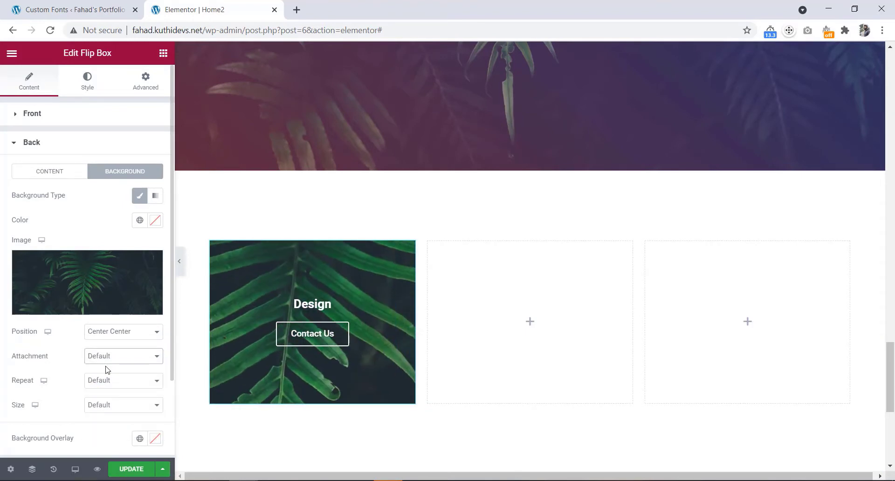
{"action": "left_click", "coordinate": [108, 383]}
{"action": "left_click", "coordinate": [112, 398]}
{"action": "left_click", "coordinate": [108, 406]}
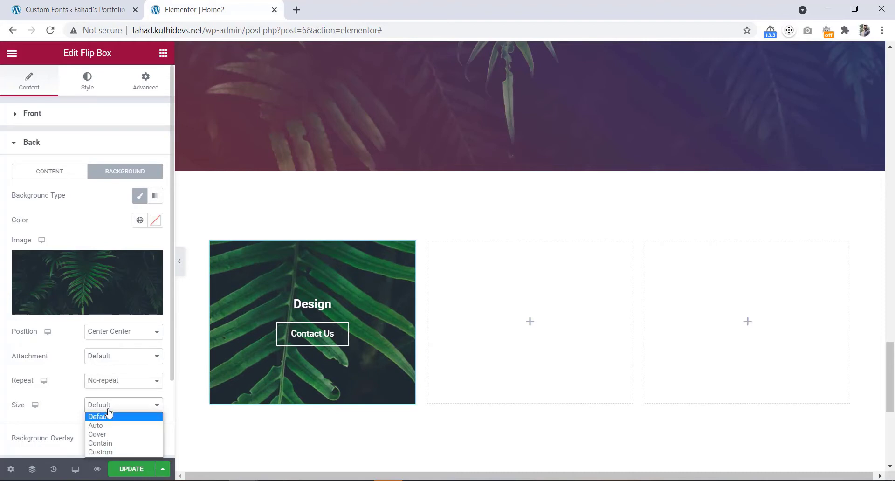
{"action": "left_click", "coordinate": [112, 434]}
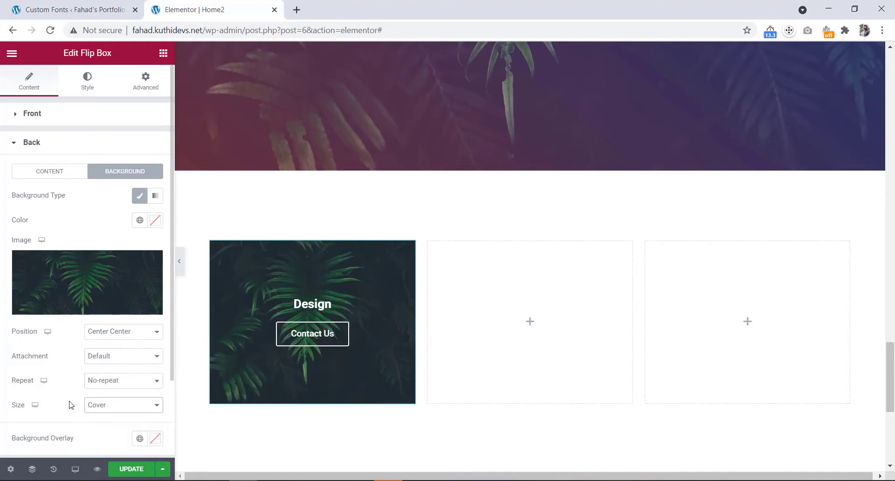
{"action": "scroll", "coordinate": [70, 405], "scroll_direction": "down", "scroll_amount": 2}
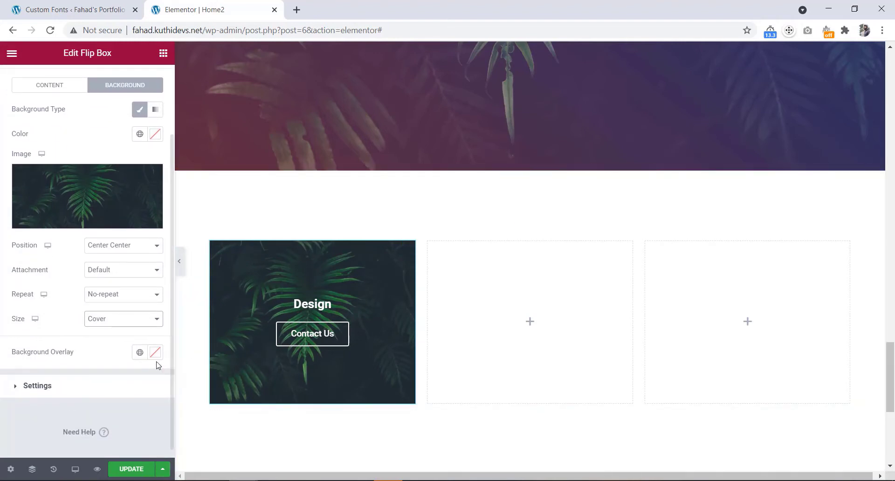
Add a semi-transparent white background overlay on the back side
{"action": "left_click", "coordinate": [155, 352]}
{"action": "left_click_drag", "start_coordinate": [52, 199], "coordinate": [18, 185]}
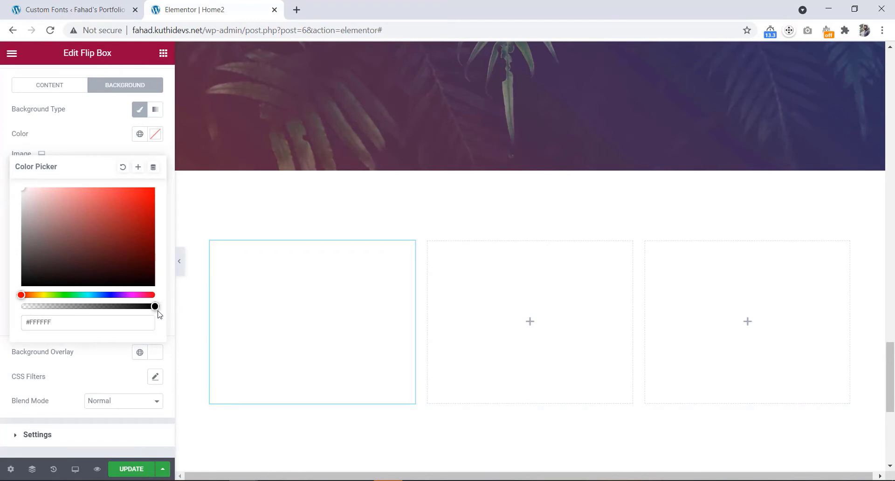
{"action": "left_click_drag", "start_coordinate": [155, 305], "coordinate": [128, 306]}
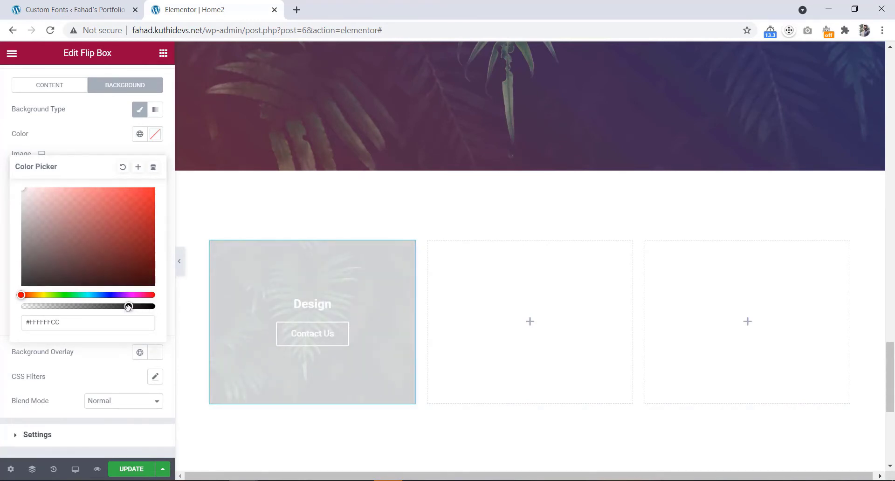
{"action": "left_click", "coordinate": [113, 148]}
{"action": "scroll", "coordinate": [104, 138], "scroll_direction": "up", "scroll_amount": 2}
{"action": "left_click", "coordinate": [88, 85]}
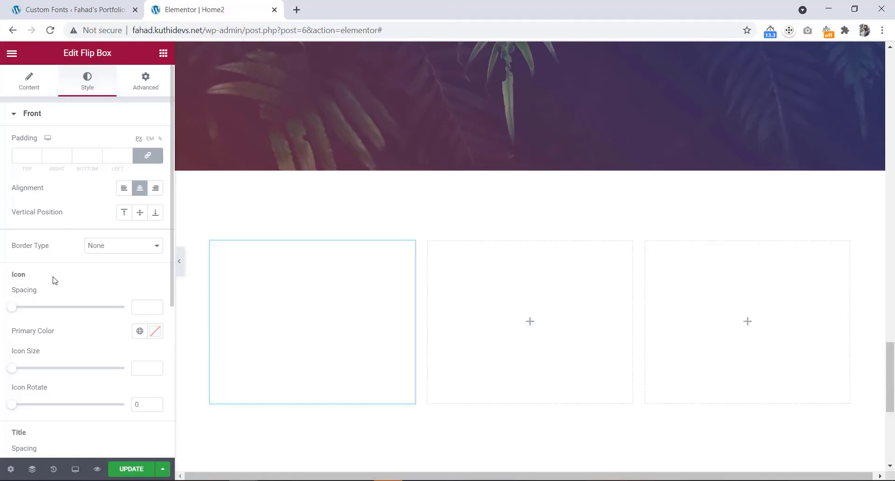
Colour the front lightbulb icon global yellow and the Design title Light-Black
{"action": "left_click", "coordinate": [138, 332]}
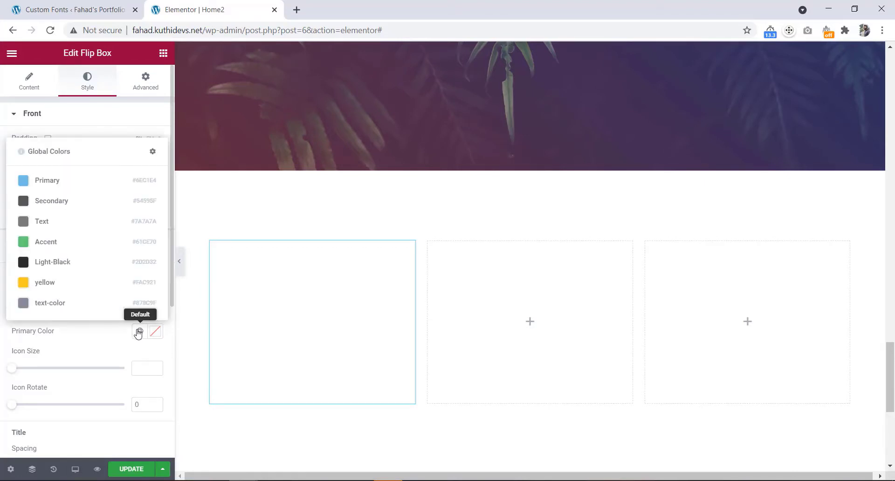
{"action": "left_click", "coordinate": [74, 288]}
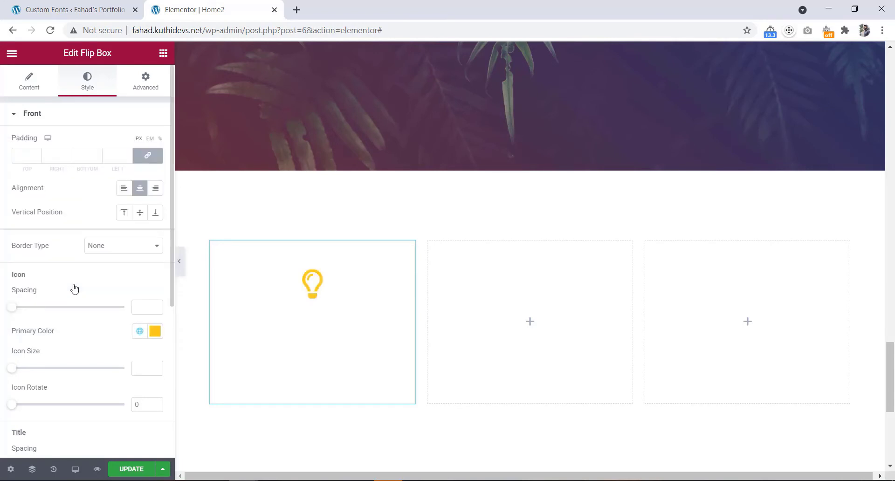
{"action": "scroll", "coordinate": [74, 289], "scroll_direction": "down", "scroll_amount": 4}
{"action": "scroll", "coordinate": [74, 288], "scroll_direction": "down", "scroll_amount": 2}
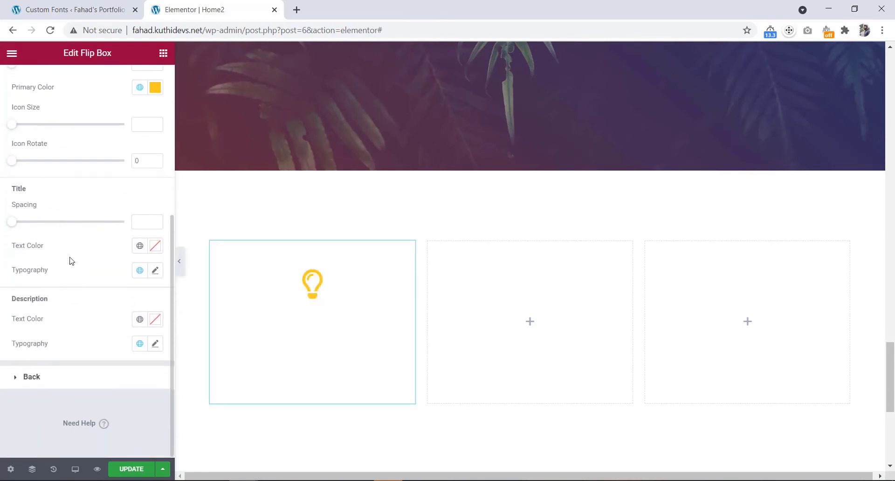
{"action": "left_click", "coordinate": [140, 246]}
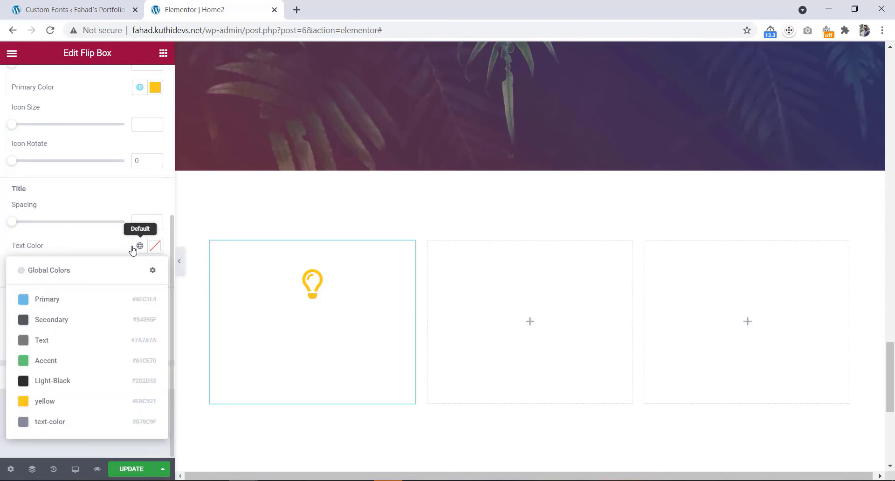
{"action": "left_click", "coordinate": [53, 381]}
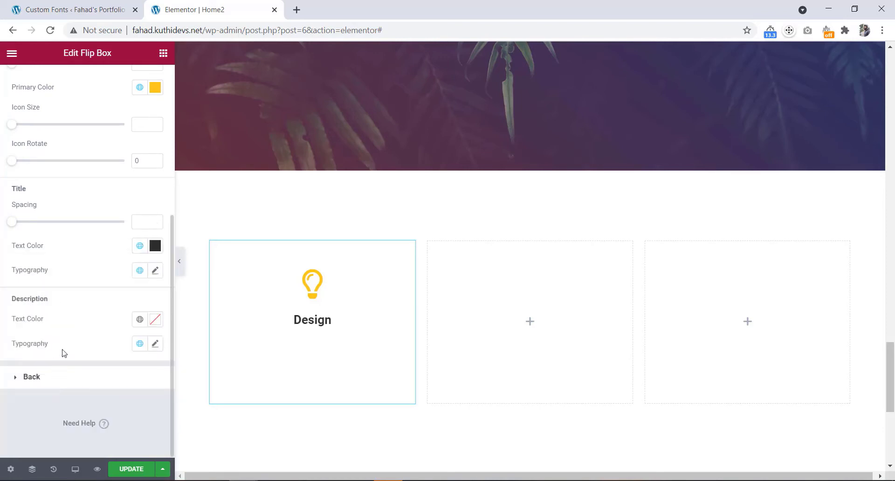
Set the front title typography to Poppins, size 24, letter spacing 1
{"action": "left_click", "coordinate": [156, 272]}
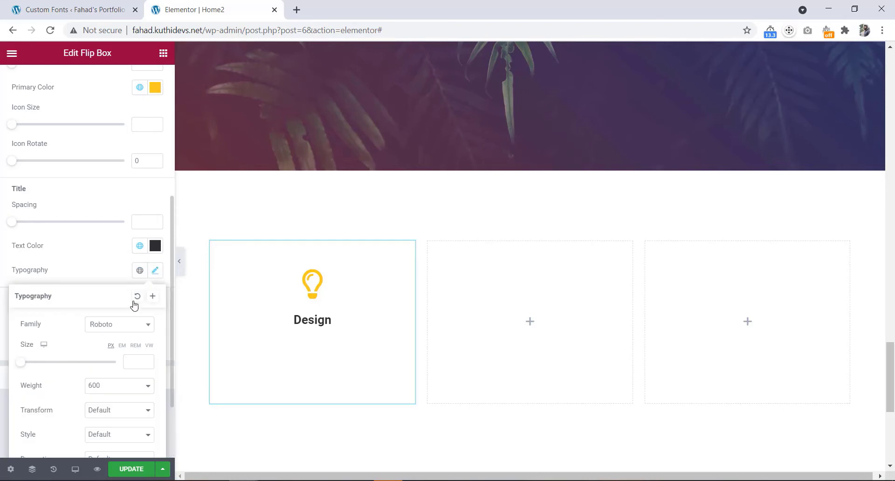
{"action": "left_click", "coordinate": [118, 329]}
{"action": "type", "text": "pop"}
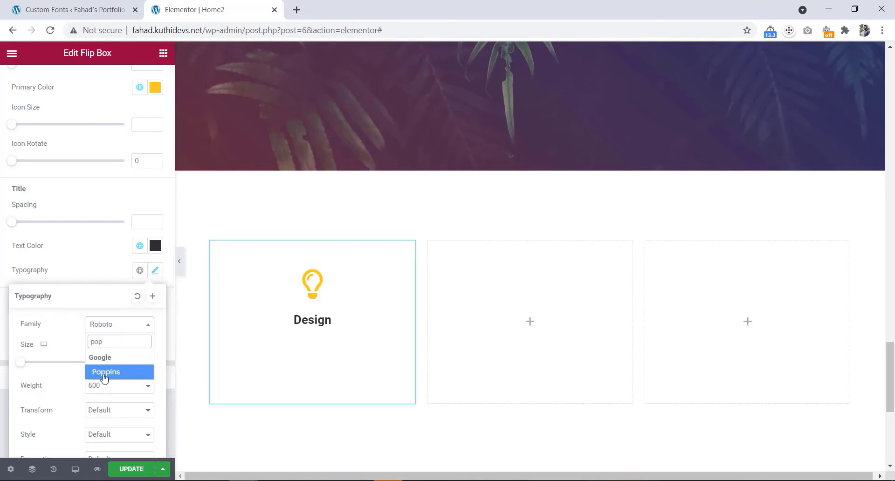
{"action": "left_click", "coordinate": [105, 373]}
{"action": "left_click", "coordinate": [133, 361]}
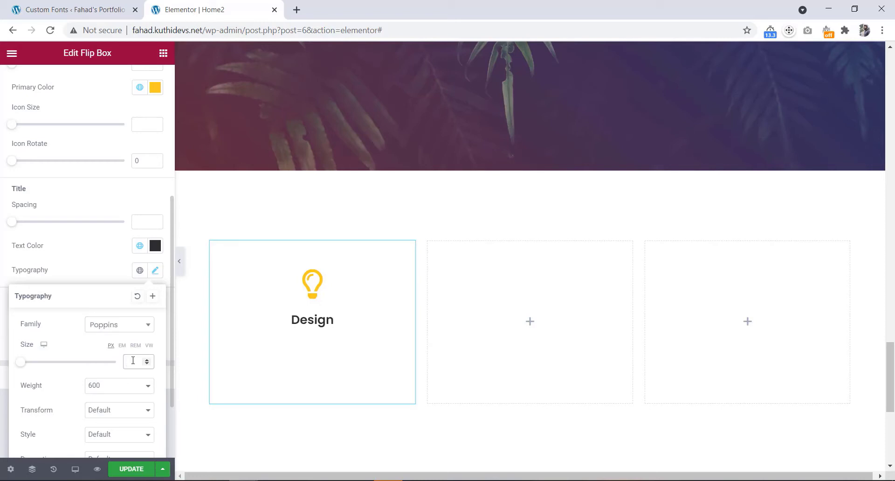
{"action": "type", "text": "24"}
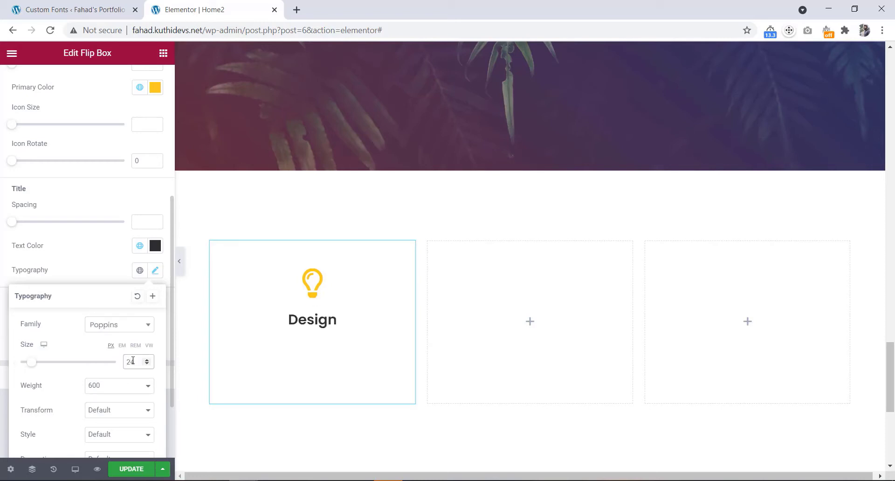
{"action": "scroll", "coordinate": [133, 360], "scroll_direction": "down", "scroll_amount": 2}
{"action": "left_click", "coordinate": [136, 443]}
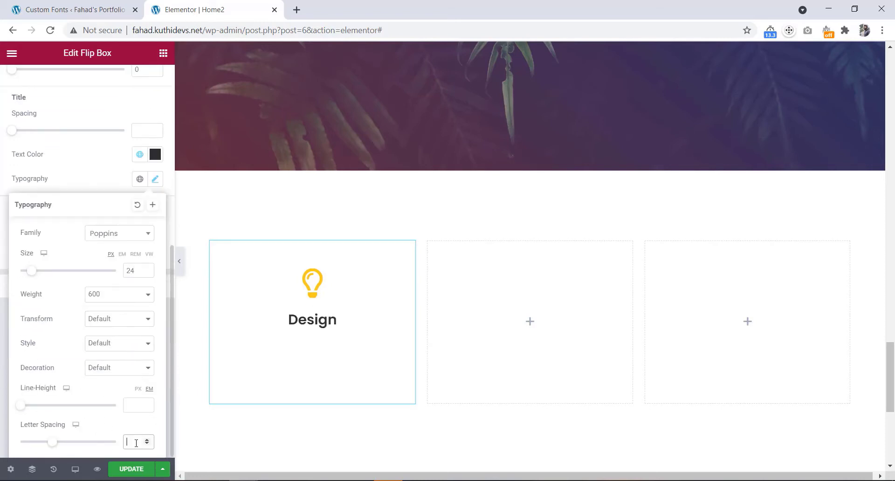
{"action": "type", "text": "1"}
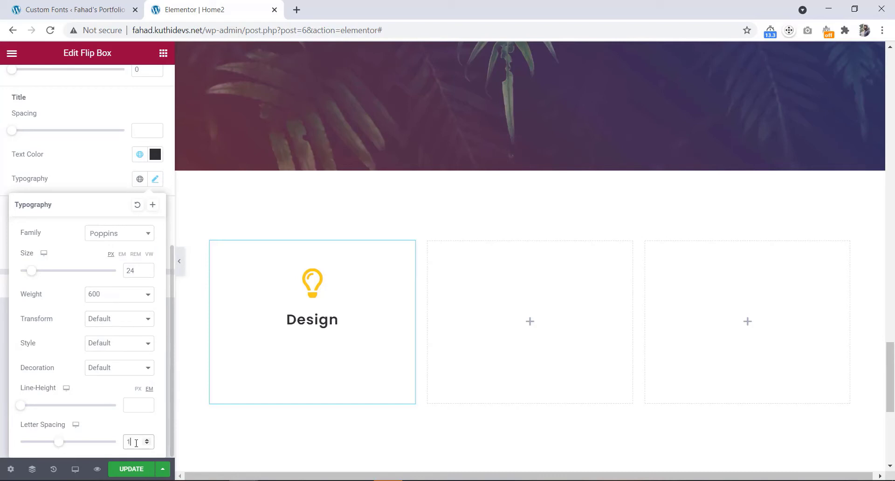
{"action": "left_click", "coordinate": [100, 183]}
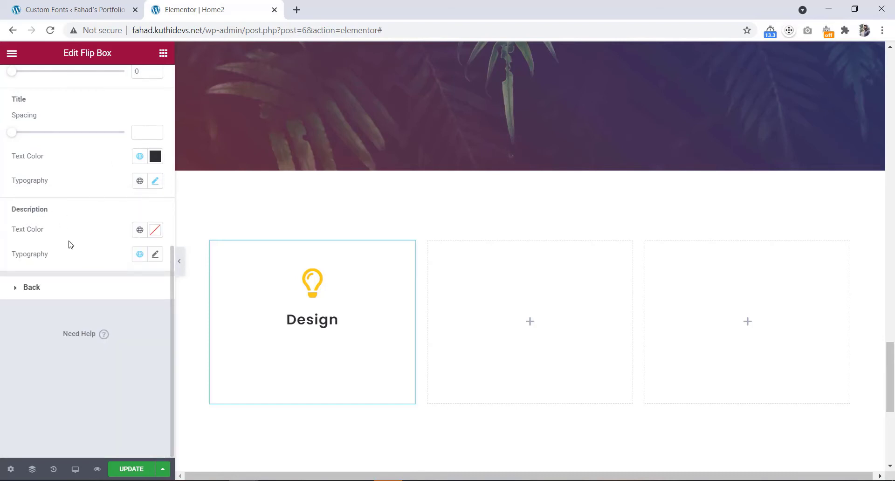
Make the front description the global grey text-color in Poppins, size 14
{"action": "left_click", "coordinate": [139, 230]}
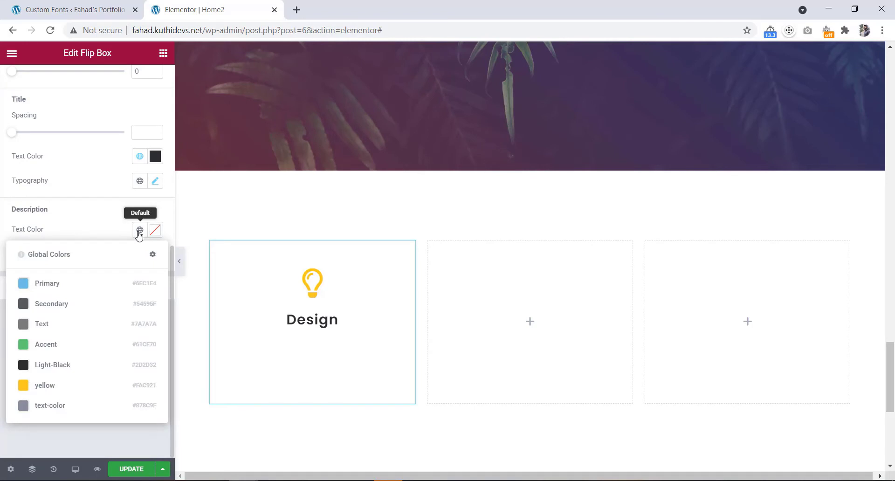
{"action": "left_click", "coordinate": [82, 406]}
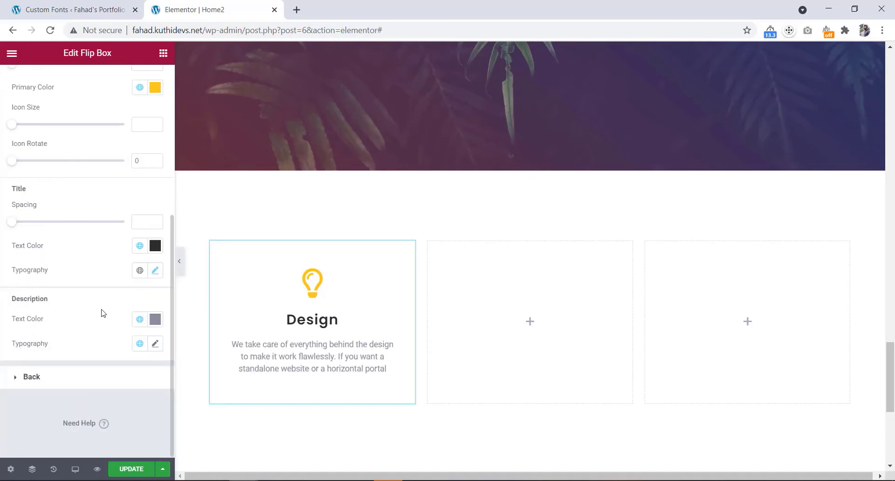
{"action": "left_click", "coordinate": [155, 345]}
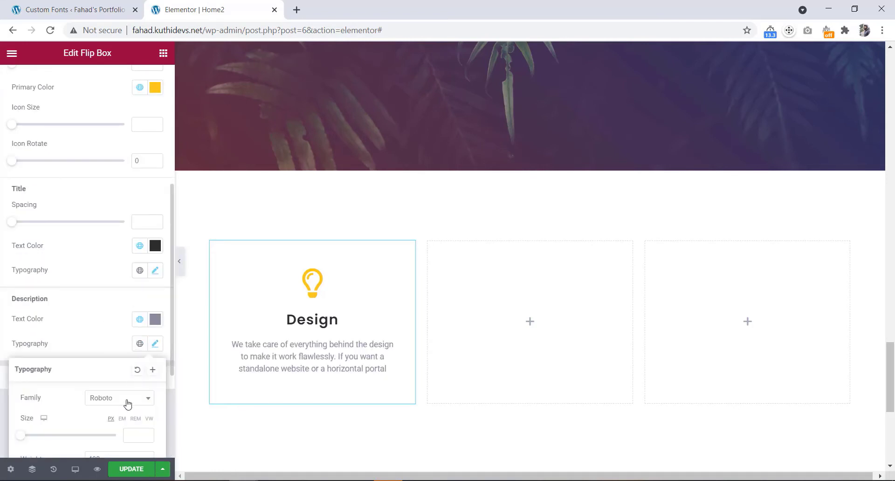
{"action": "left_click", "coordinate": [125, 404]}
{"action": "type", "text": "pop"}
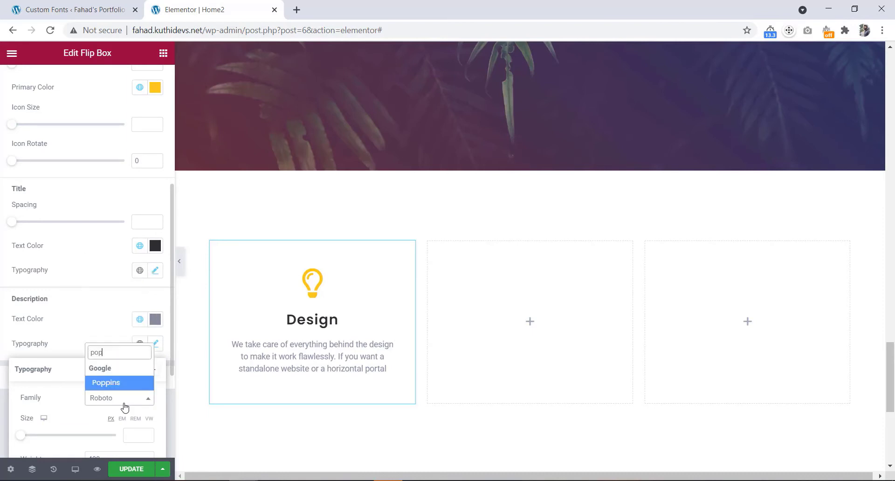
{"action": "left_click", "coordinate": [110, 382]}
{"action": "scroll", "coordinate": [111, 385], "scroll_direction": "down", "scroll_amount": 4}
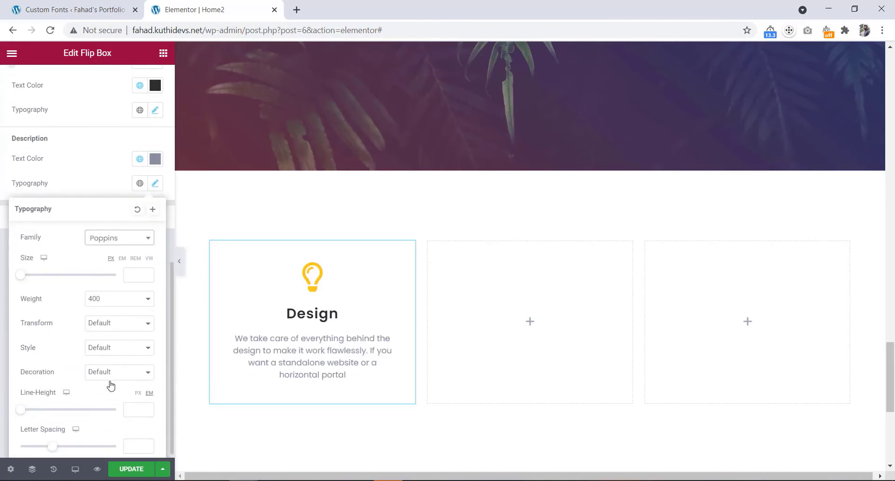
{"action": "left_click", "coordinate": [126, 270]}
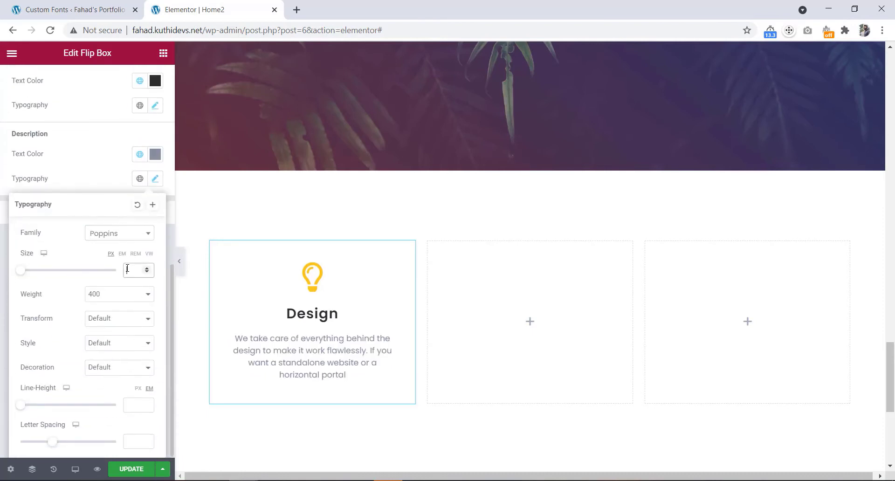
{"action": "type", "text": "14"}
{"action": "left_click", "coordinate": [102, 177]}
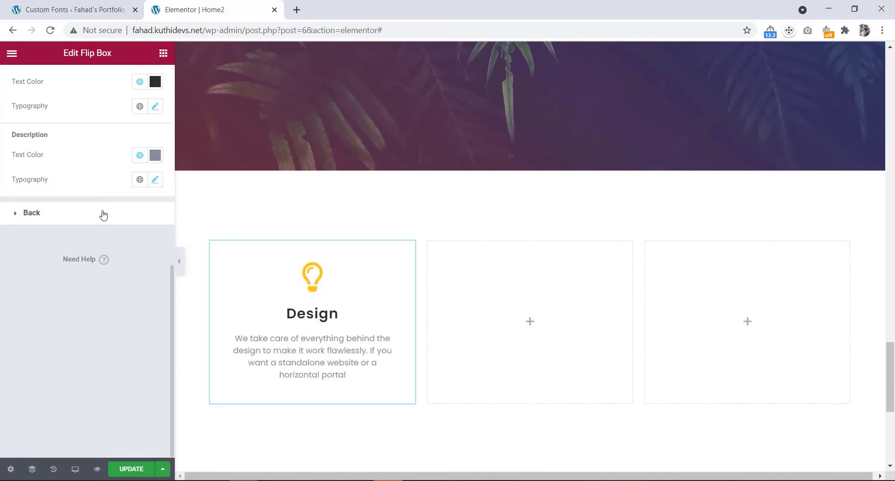
Color the back-side Design title with the global Light-Black color
{"action": "left_click", "coordinate": [102, 215]}
{"action": "scroll", "coordinate": [102, 231], "scroll_direction": "down", "scroll_amount": 3}
{"action": "left_click", "coordinate": [139, 226]}
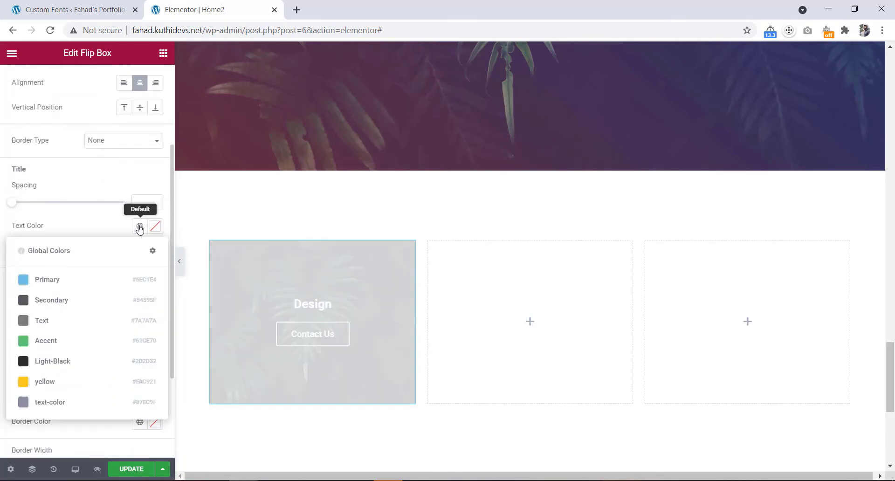
{"action": "left_click", "coordinate": [80, 361]}
{"action": "scroll", "coordinate": [20, 248], "scroll_direction": "up", "scroll_amount": 1}
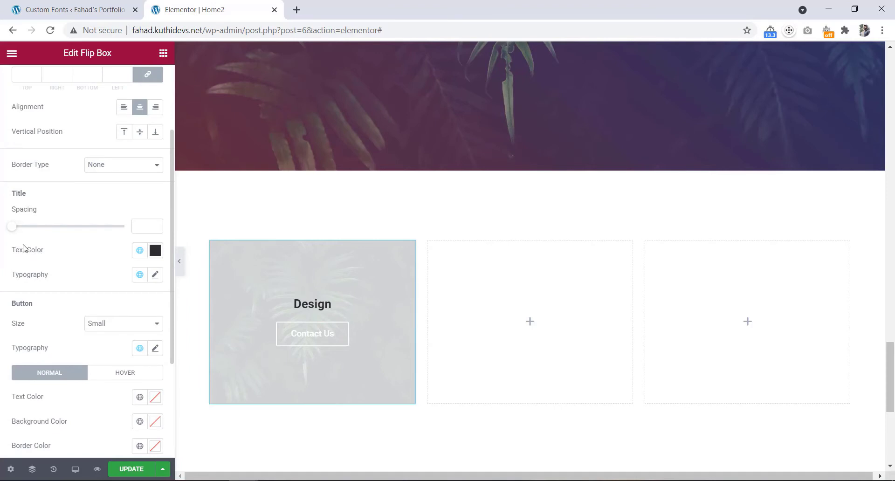
Set the back title typography to Poppins, 30 px, letter spacing 2, weight 800
{"action": "left_click", "coordinate": [155, 275]}
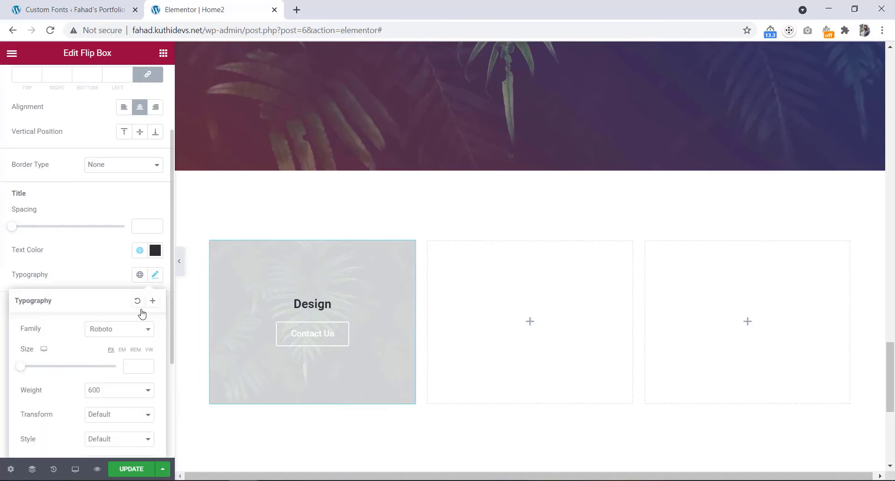
{"action": "left_click", "coordinate": [110, 337]}
{"action": "type", "text": "pop"}
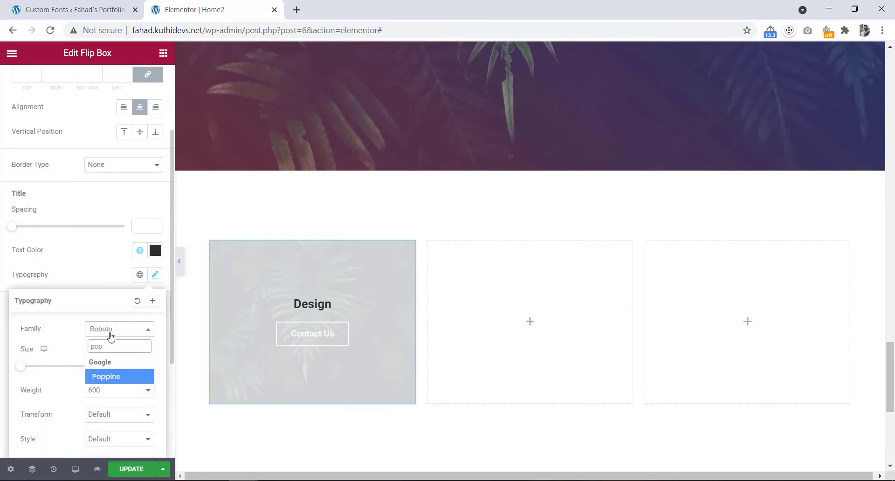
{"action": "left_click", "coordinate": [124, 379]}
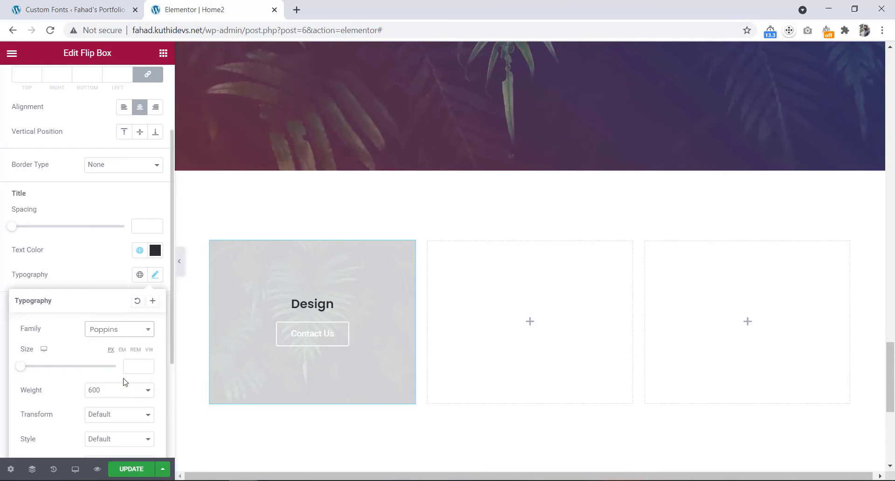
{"action": "left_click", "coordinate": [131, 368]}
{"action": "type", "text": "30"}
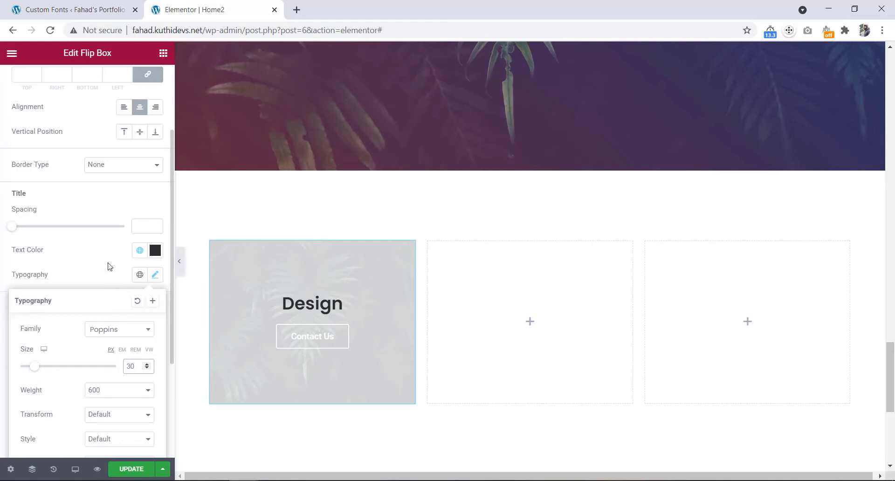
{"action": "scroll", "coordinate": [112, 266], "scroll_direction": "down", "scroll_amount": 3}
{"action": "left_click", "coordinate": [134, 385]}
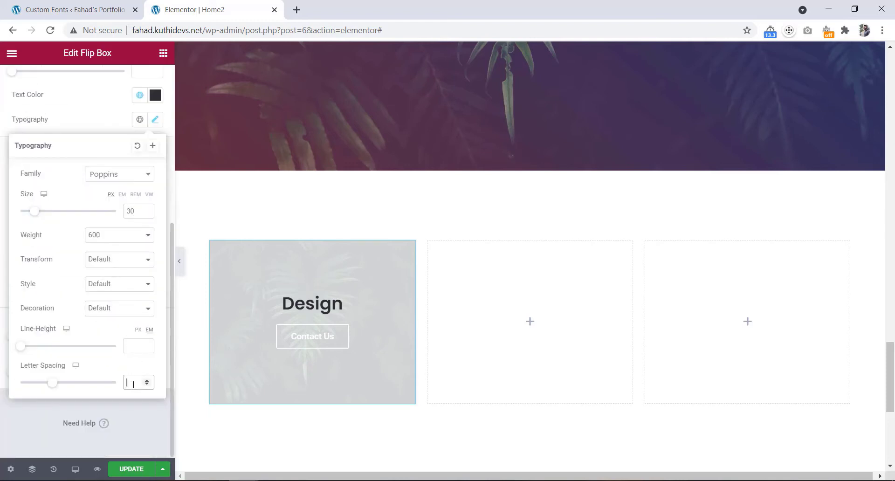
{"action": "type", "text": "2"}
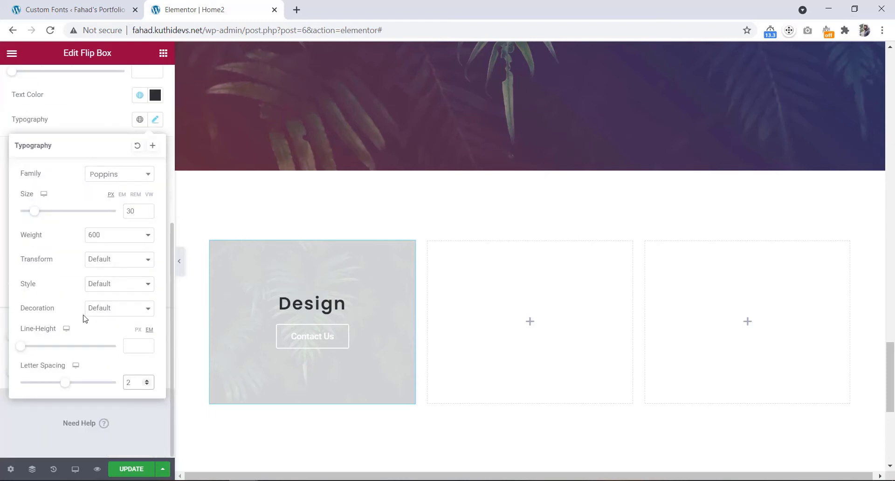
{"action": "left_click", "coordinate": [95, 237]}
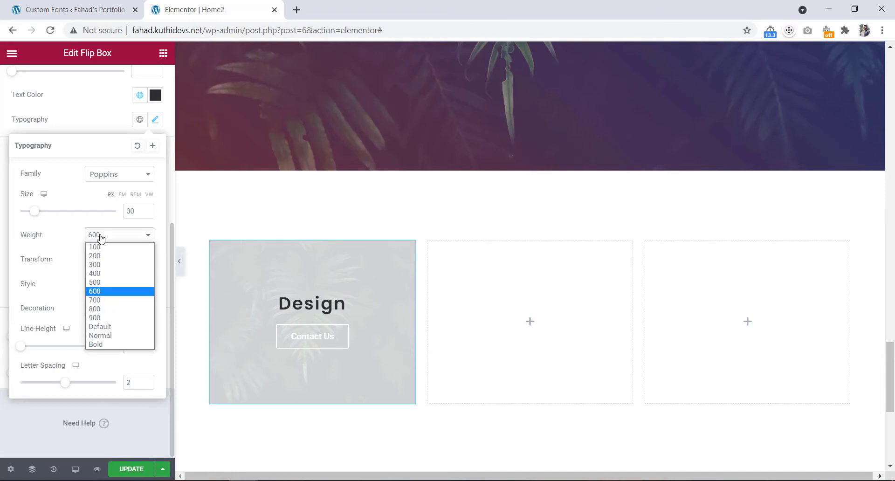
{"action": "left_click", "coordinate": [110, 308]}
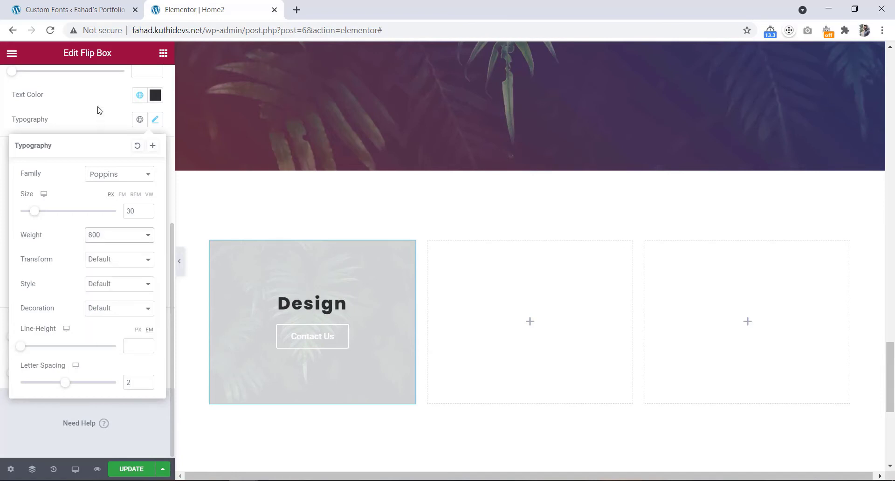
{"action": "left_click", "coordinate": [108, 123]}
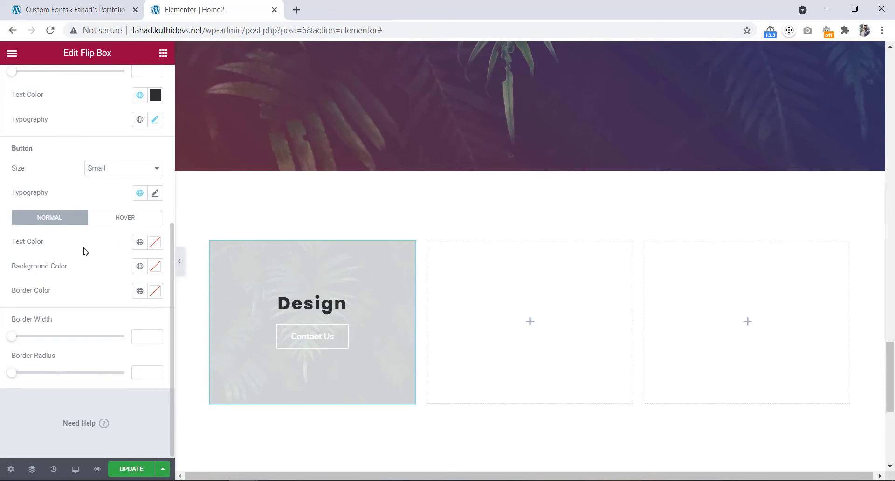
Give the button Light-Black text and border with a fully transparent background
{"action": "left_click", "coordinate": [140, 243]}
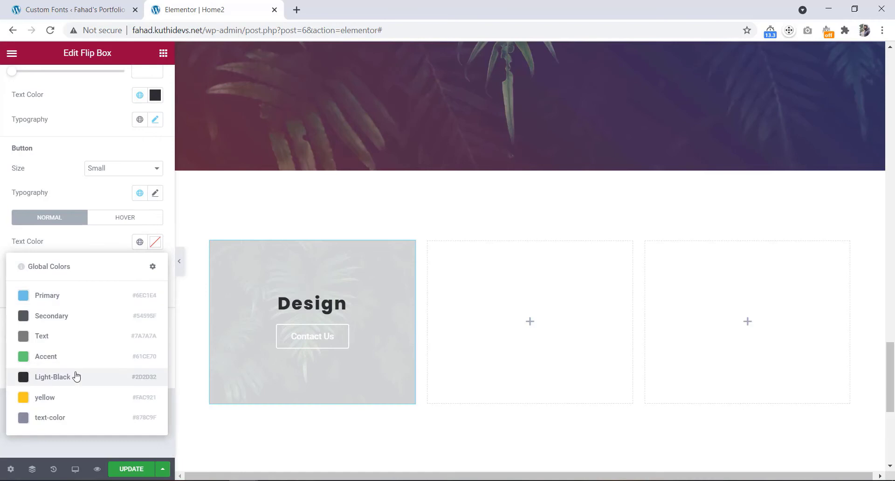
{"action": "left_click", "coordinate": [77, 374]}
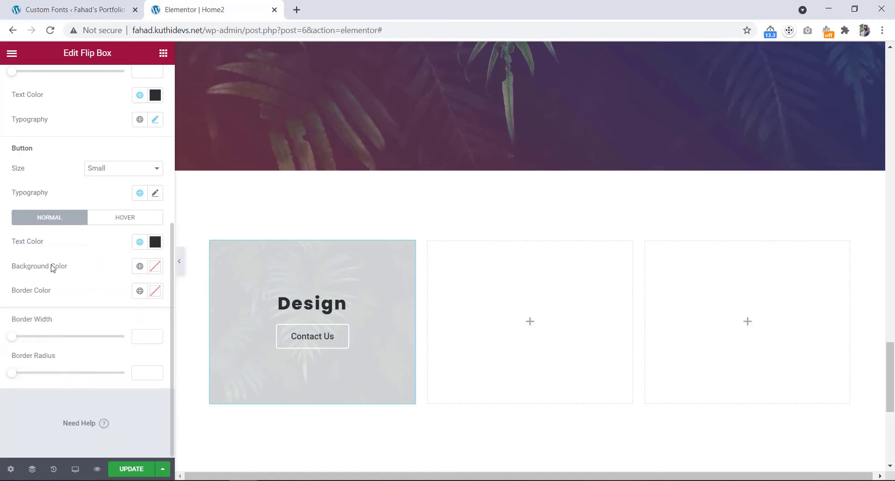
{"action": "left_click", "coordinate": [155, 267]}
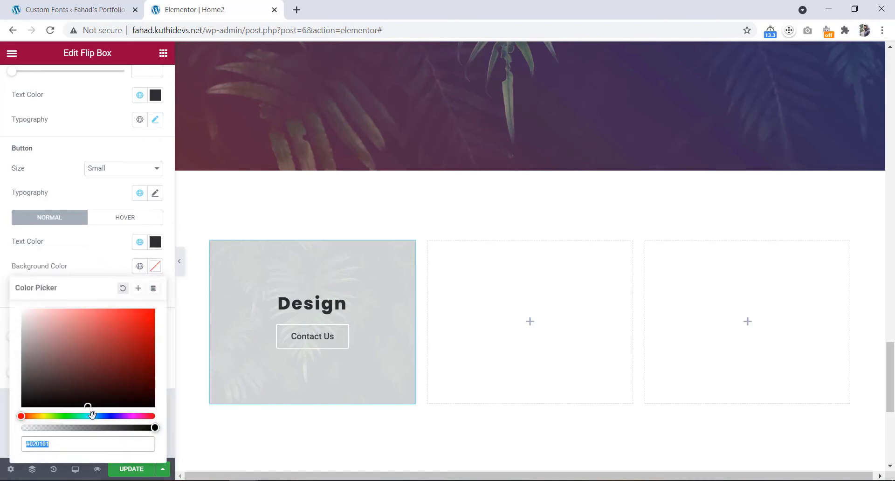
{"action": "left_click_drag", "start_coordinate": [82, 426], "coordinate": [14, 433]}
{"action": "left_click", "coordinate": [117, 263]}
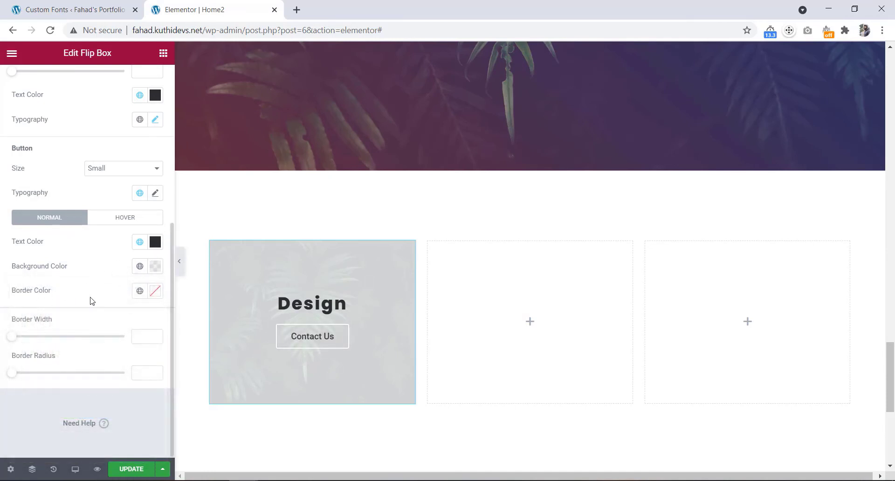
{"action": "left_click", "coordinate": [139, 291]}
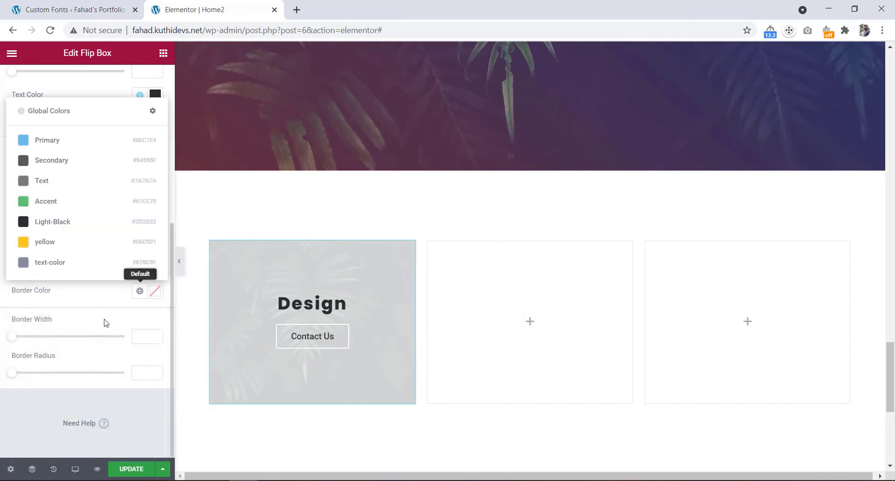
{"action": "left_click", "coordinate": [50, 224]}
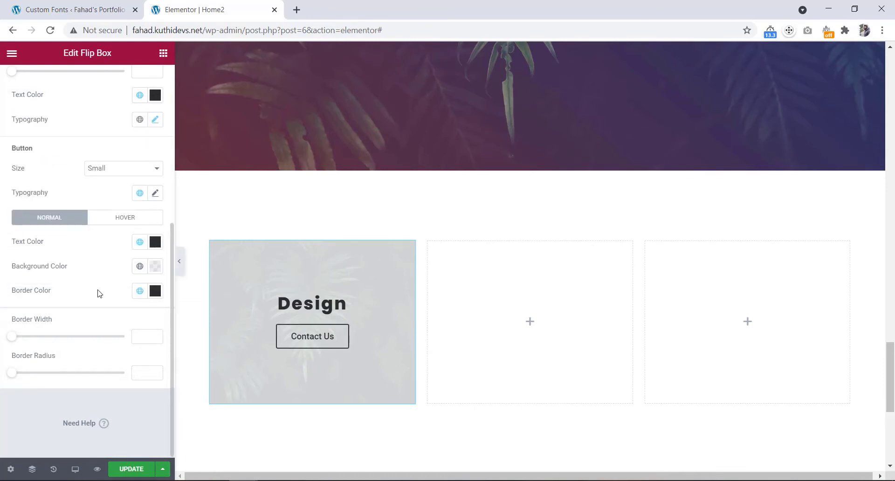
Set the button font to Poppins at 14 px
{"action": "left_click", "coordinate": [155, 194]}
{"action": "left_click", "coordinate": [113, 250]}
{"action": "type", "text": "pop"}
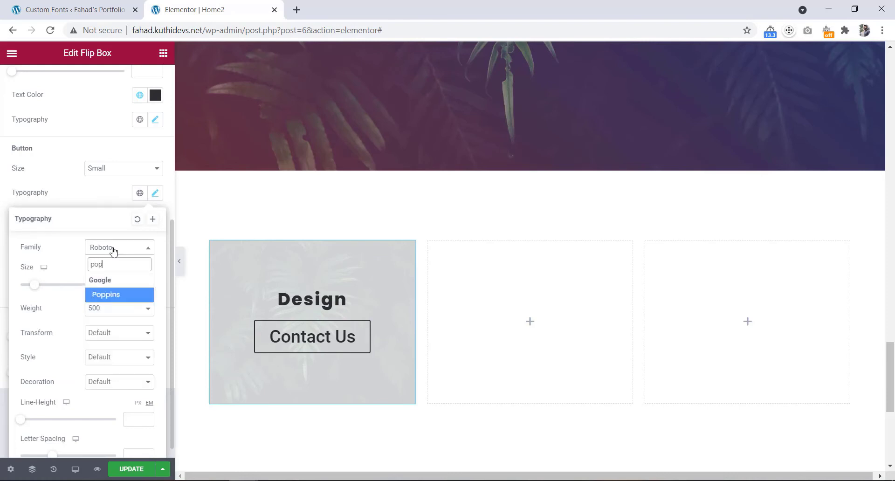
{"action": "left_click", "coordinate": [116, 298]}
{"action": "double_click", "coordinate": [136, 285]}
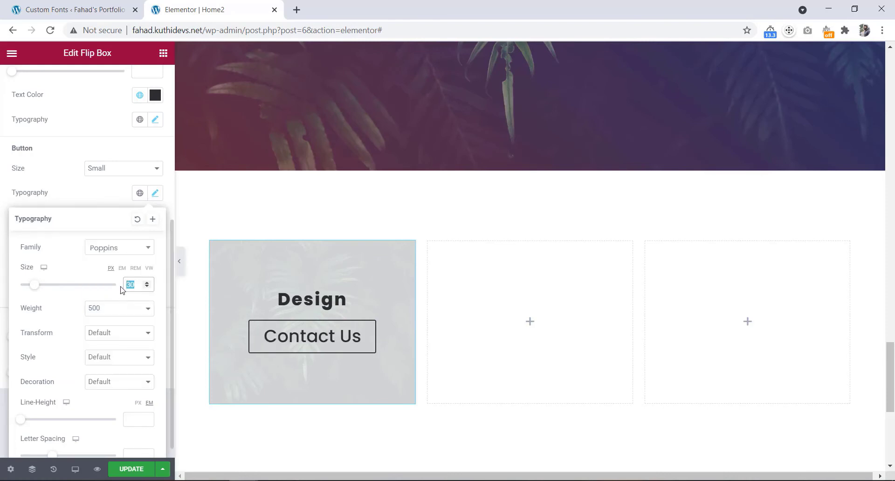
{"action": "type", "text": "14"}
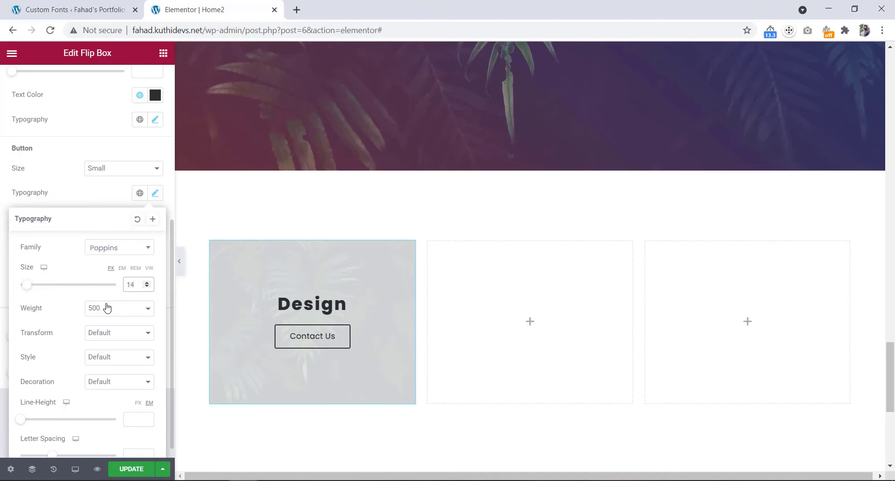
Make the button text weight 600 and uppercase
{"action": "left_click", "coordinate": [93, 308]}
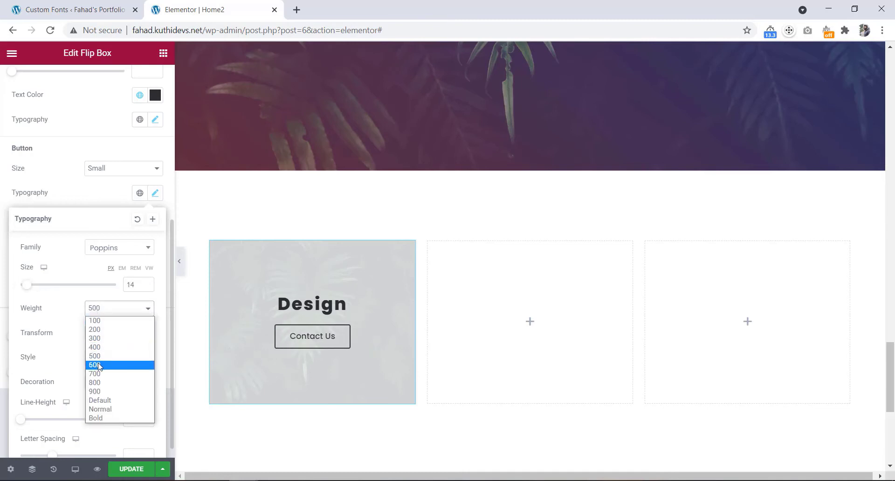
{"action": "left_click", "coordinate": [99, 365]}
{"action": "left_click", "coordinate": [108, 337]}
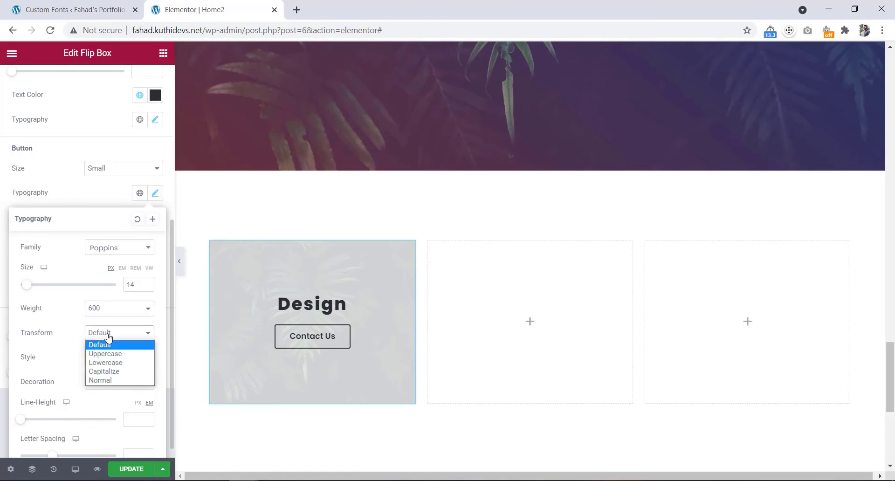
{"action": "left_click", "coordinate": [107, 354]}
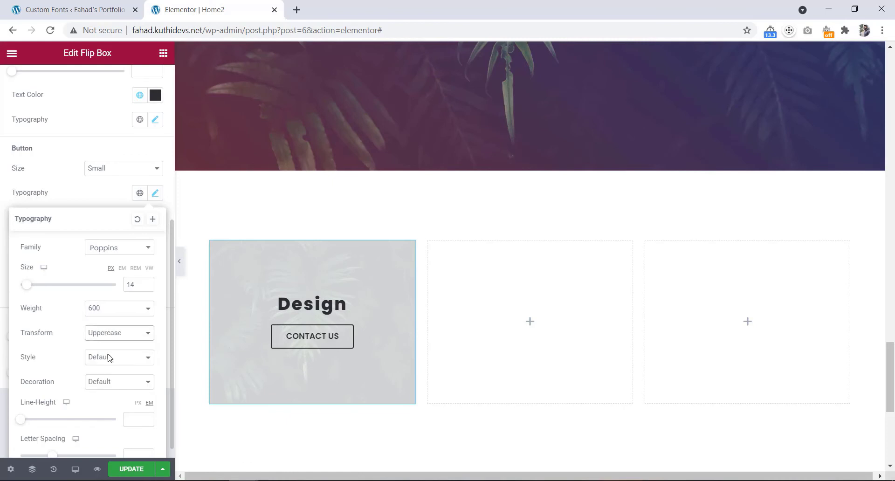
{"action": "scroll", "coordinate": [108, 358], "scroll_direction": "down", "scroll_amount": 1}
{"action": "left_click", "coordinate": [134, 440]}
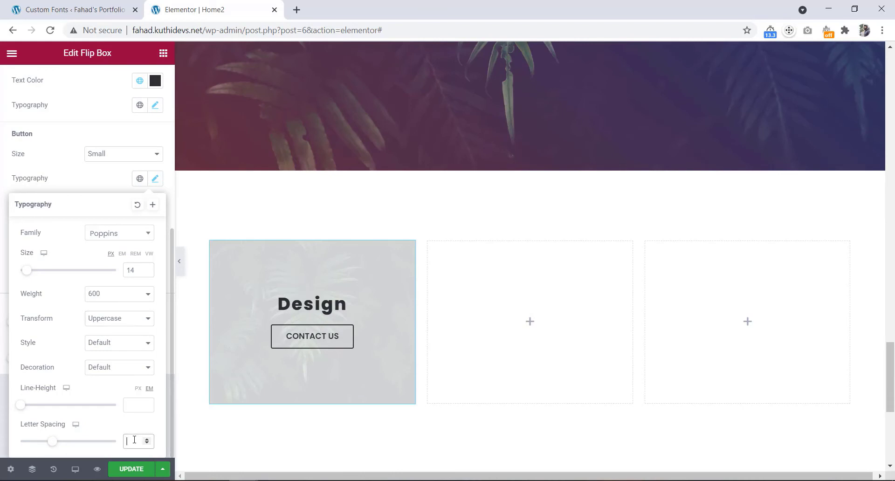
{"action": "left_click", "coordinate": [266, 336]}
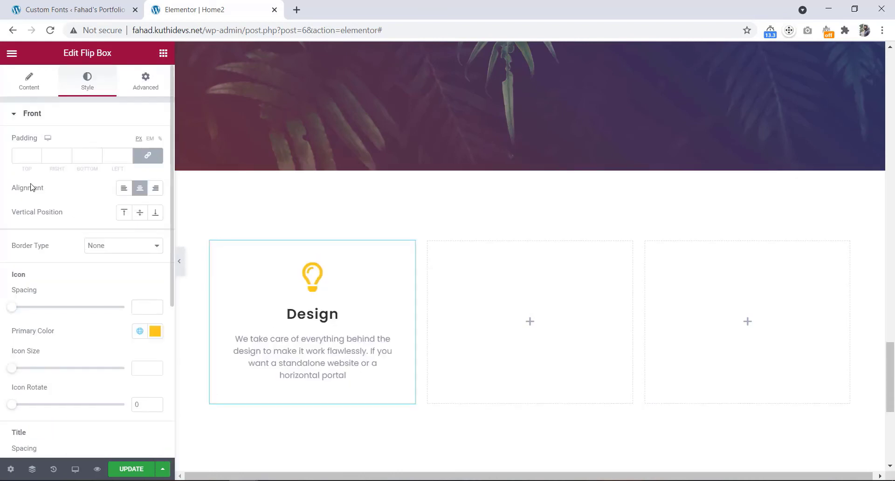
In the flip box's Content settings, switch 3D Depth on
{"action": "left_click", "coordinate": [30, 83]}
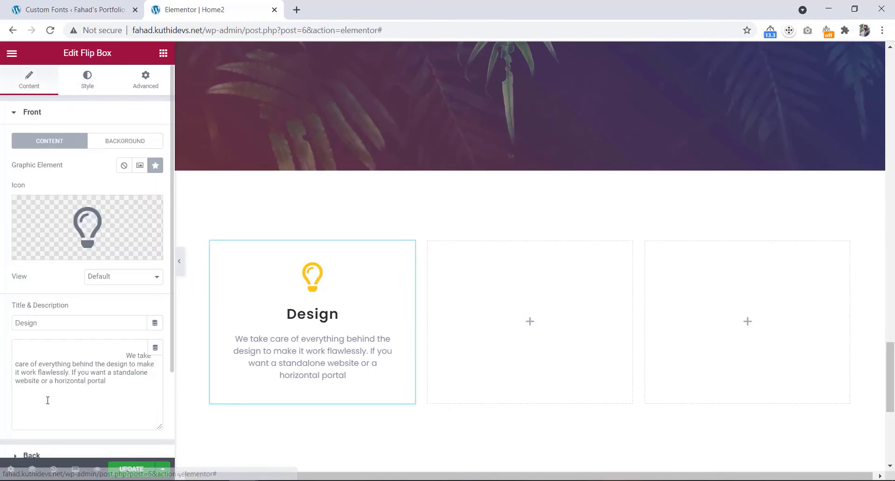
{"action": "scroll", "coordinate": [48, 400], "scroll_direction": "down", "scroll_amount": 3}
{"action": "left_click", "coordinate": [29, 381]}
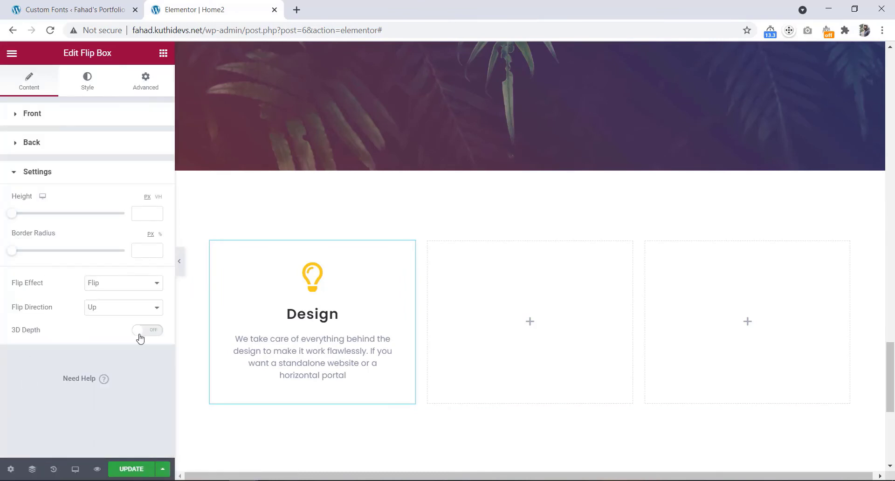
{"action": "left_click", "coordinate": [154, 331]}
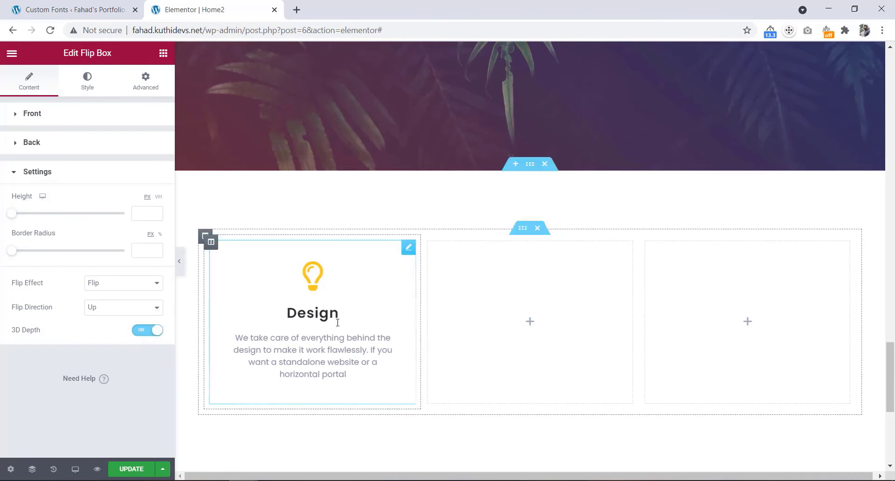
{"action": "mouse_move", "coordinate": [337, 352]}
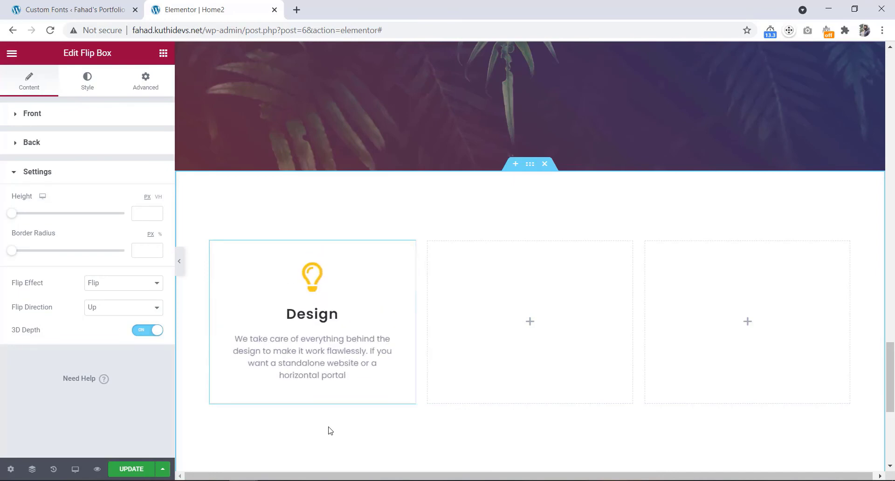
Copy the Design flip box and paste it into the middle and third columns
{"action": "right_click", "coordinate": [362, 288]}
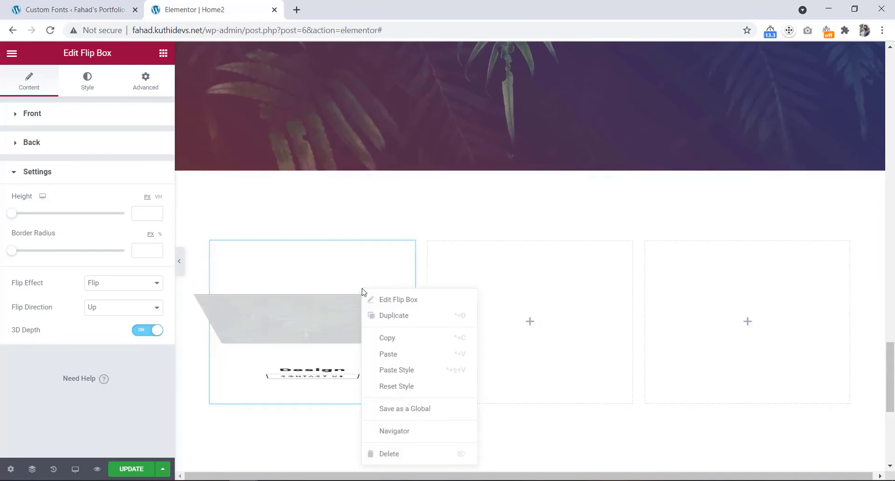
{"action": "left_click", "coordinate": [382, 340]}
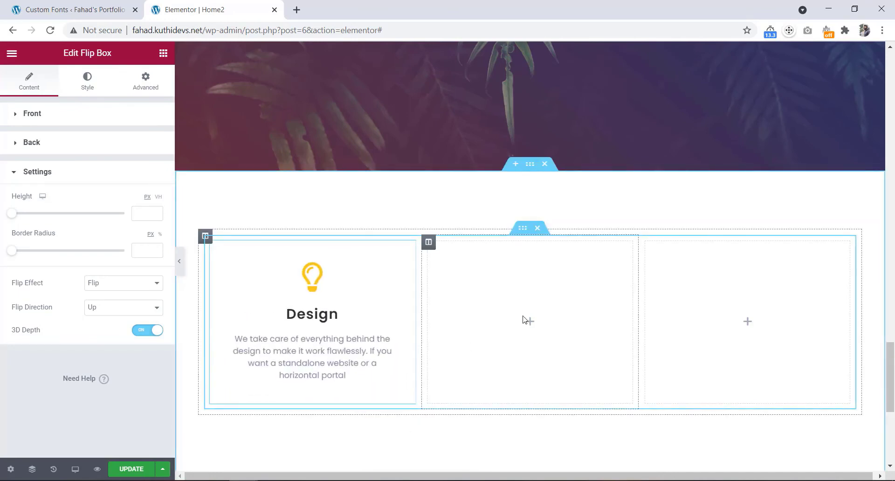
{"action": "right_click", "coordinate": [523, 320]}
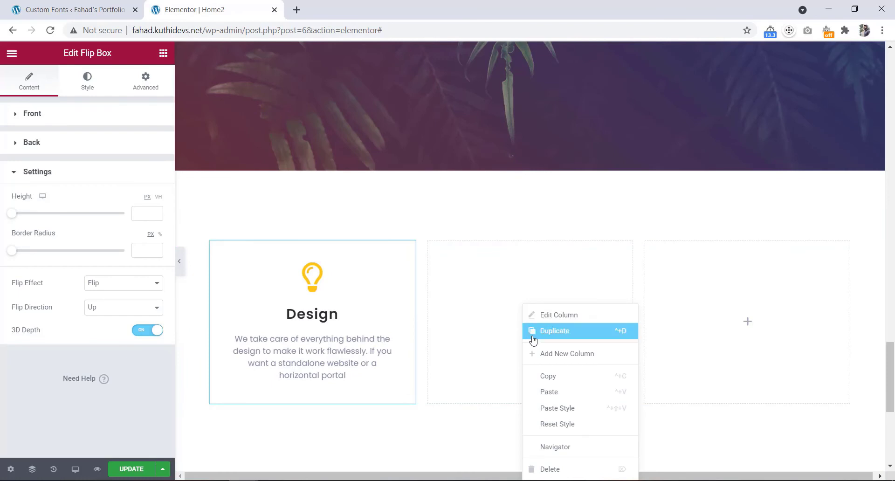
{"action": "left_click", "coordinate": [543, 392]}
{"action": "right_click", "coordinate": [729, 325]}
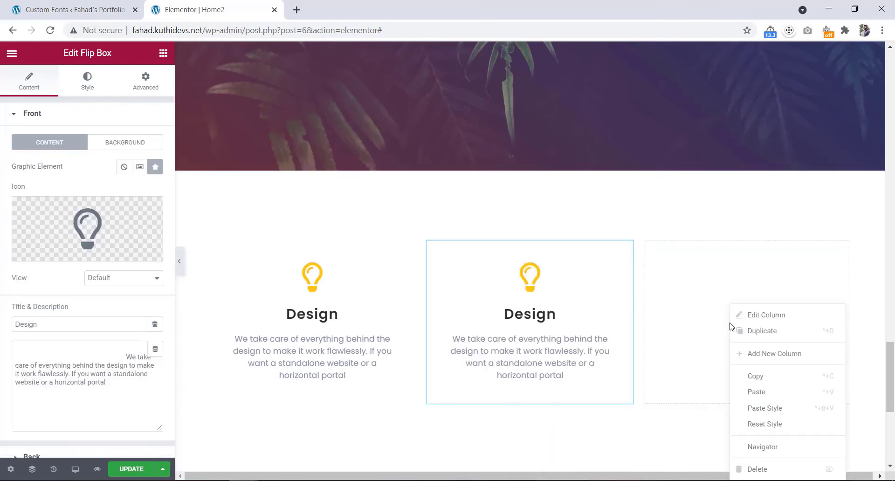
{"action": "left_click", "coordinate": [751, 398]}
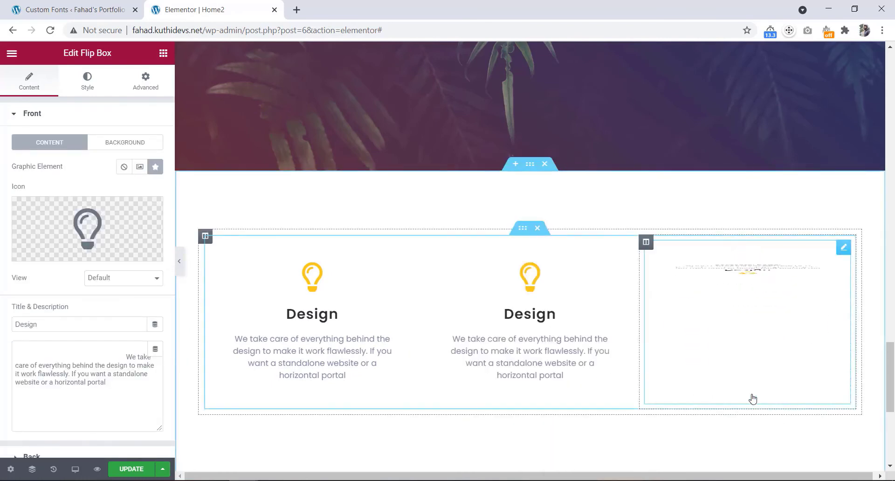